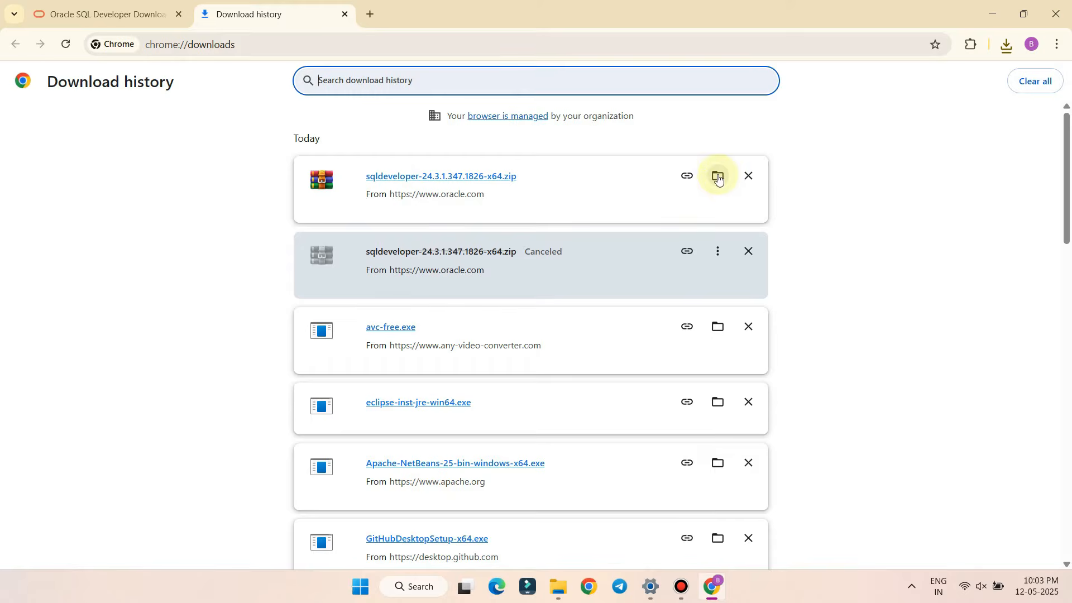
Extract the downloaded SQL Developer zip with WinRAR into 'sqldeveloper-24.3.1.347.1826-x64\'
click(718, 178)
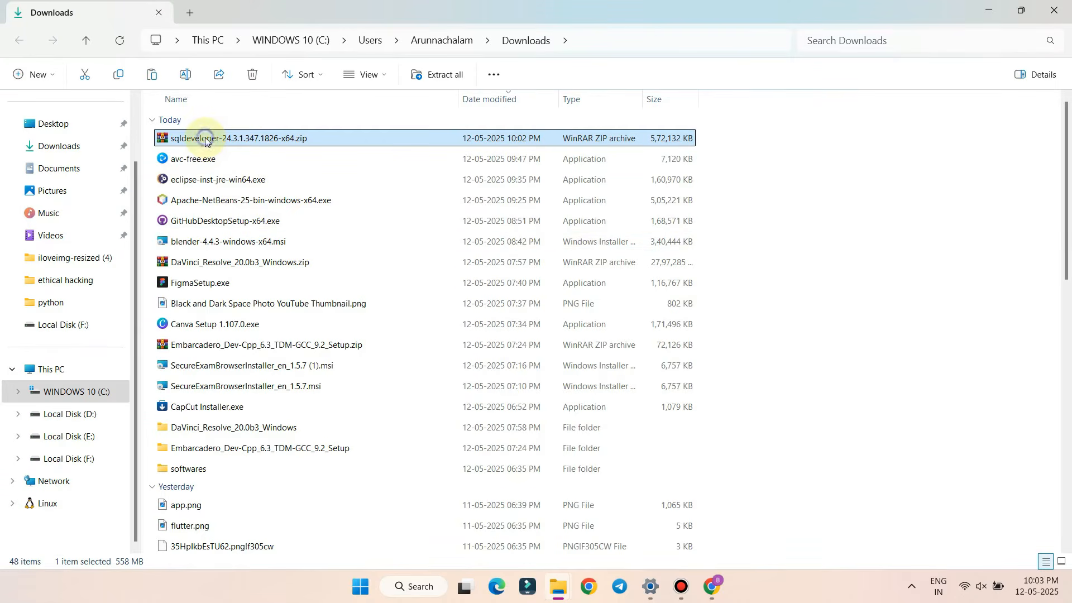
right_click(205, 142)
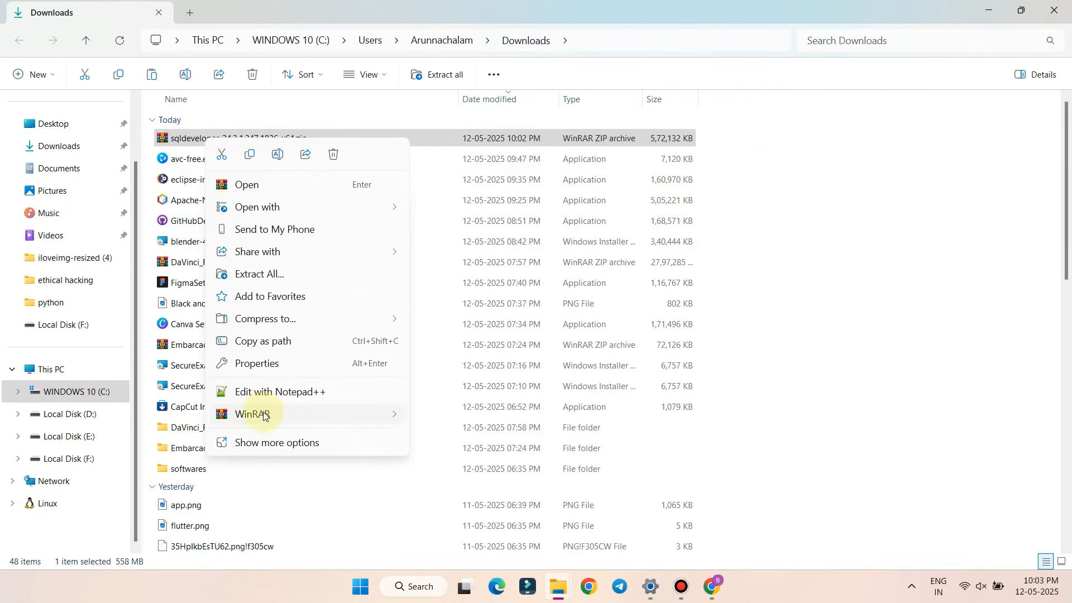
mouse_move(264, 414)
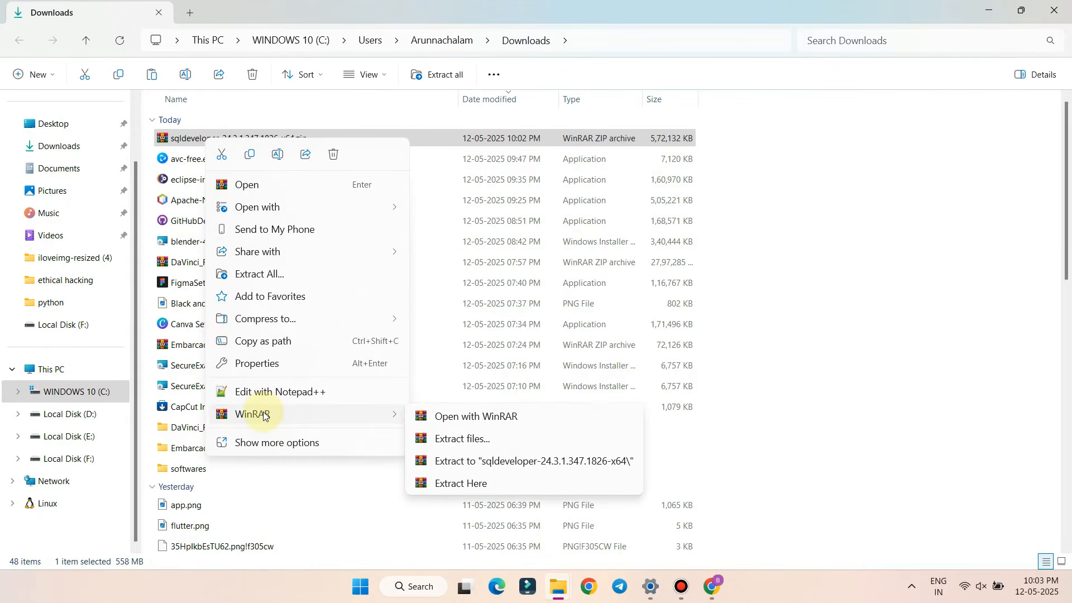
click(491, 463)
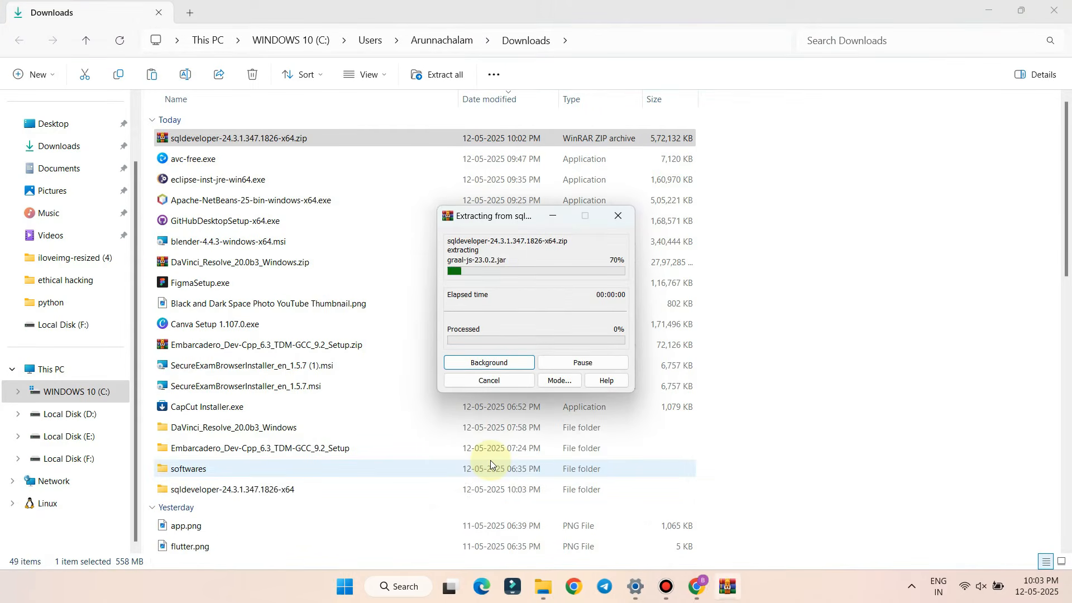
scroll(490, 463, down, 1)
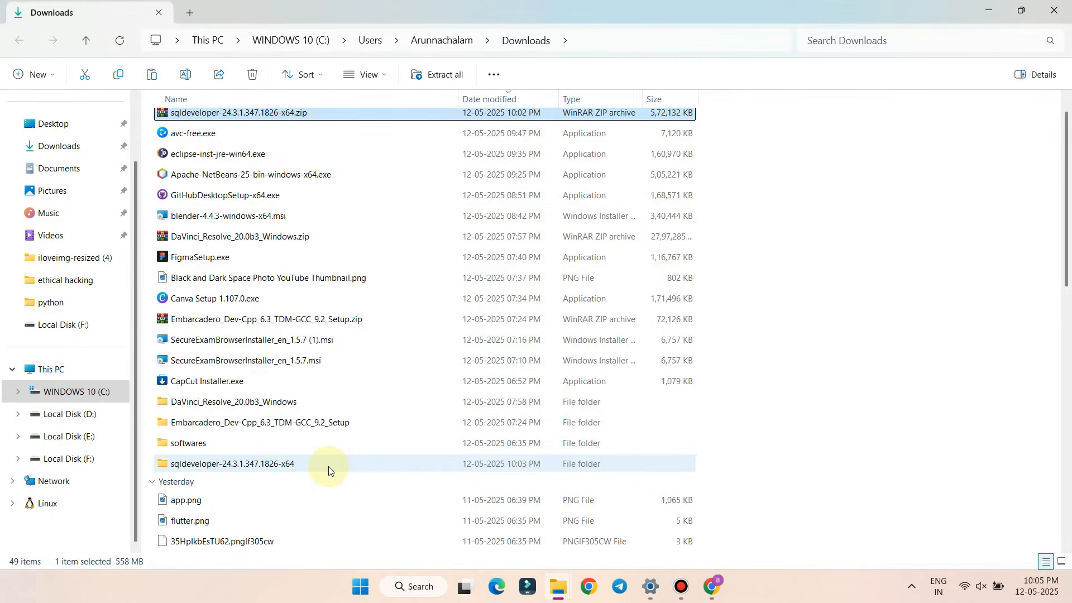
Go into the extracted folder's inner sqldeveloper directory and run sqldeveloper.exe
double_click(328, 470)
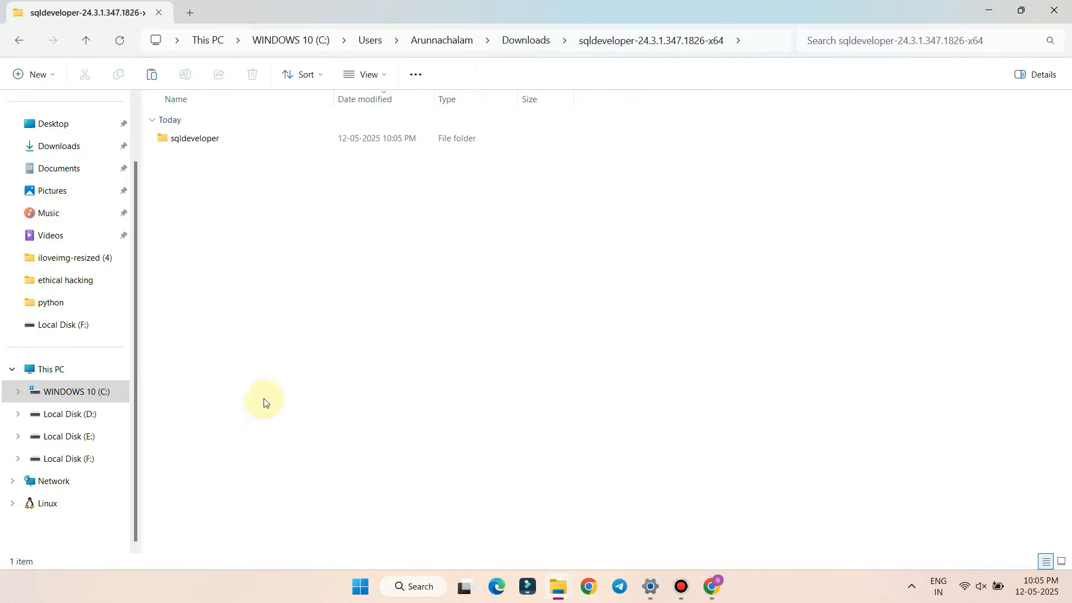
double_click(174, 138)
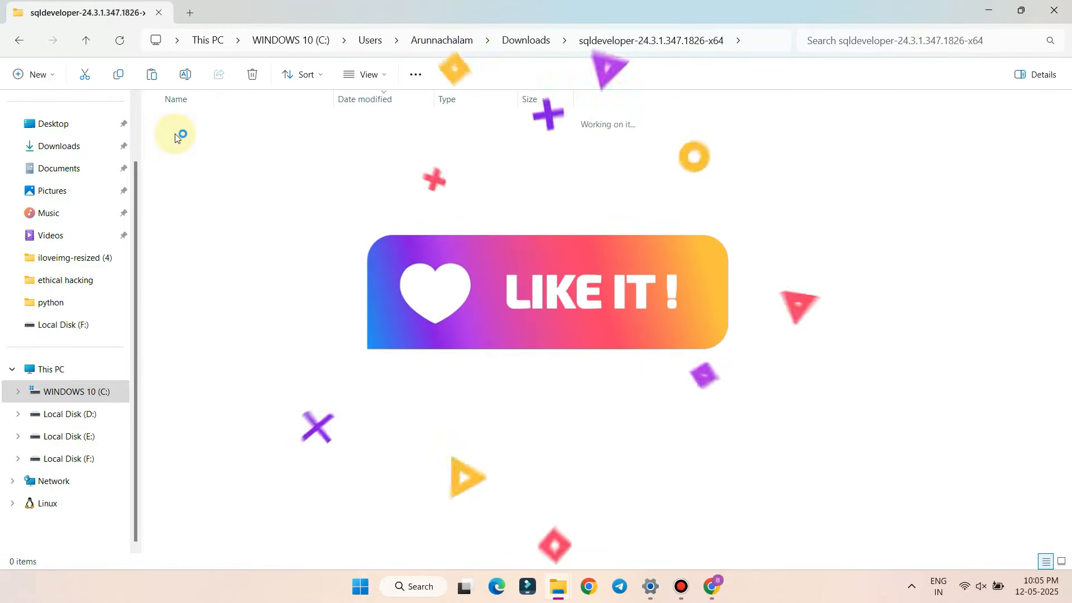
scroll(200, 320, down, 2)
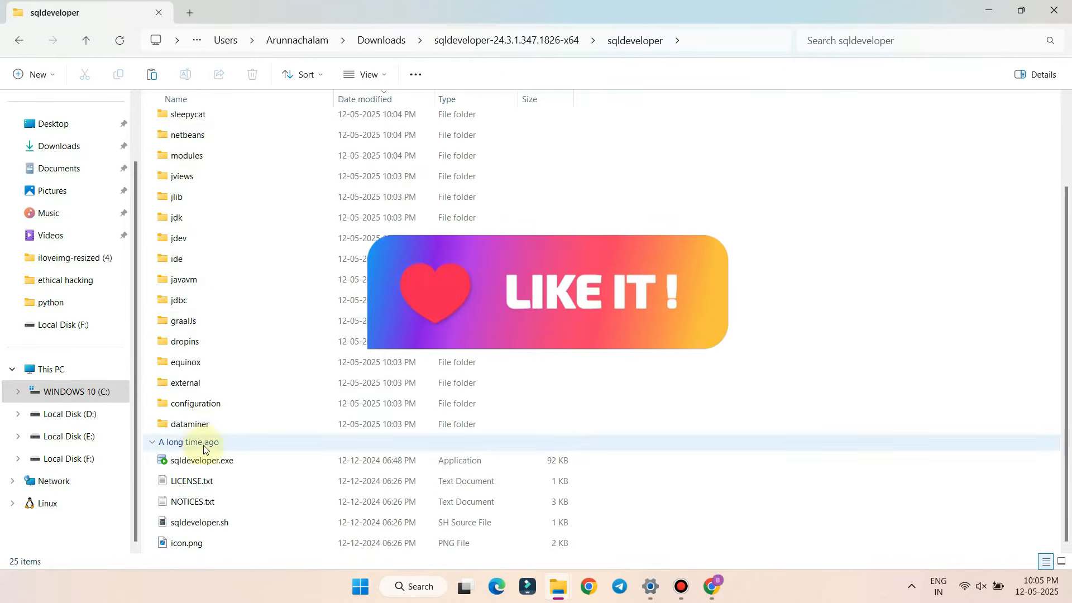
scroll(346, 460, up, 2)
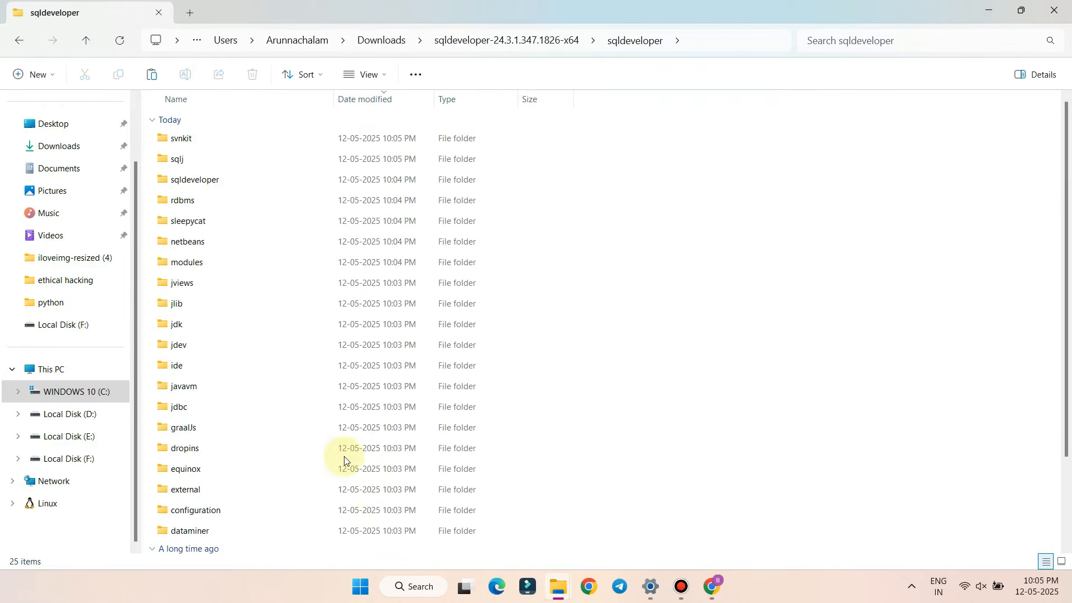
scroll(346, 454, down, 2)
click(231, 461)
double_click(230, 461)
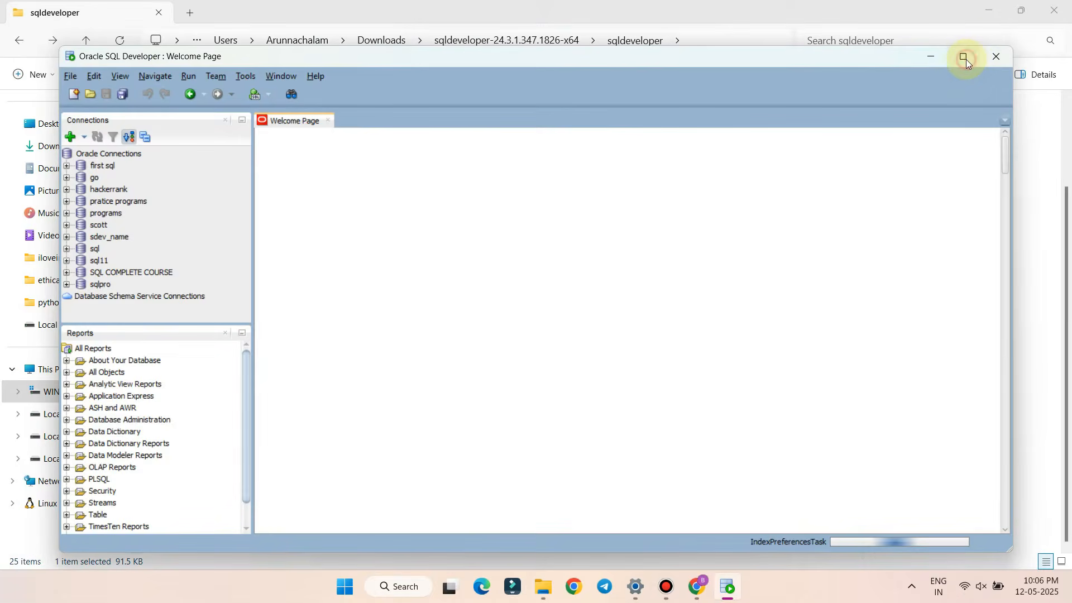
Maximize the SQL Developer window, then switch back to Chrome
click(966, 58)
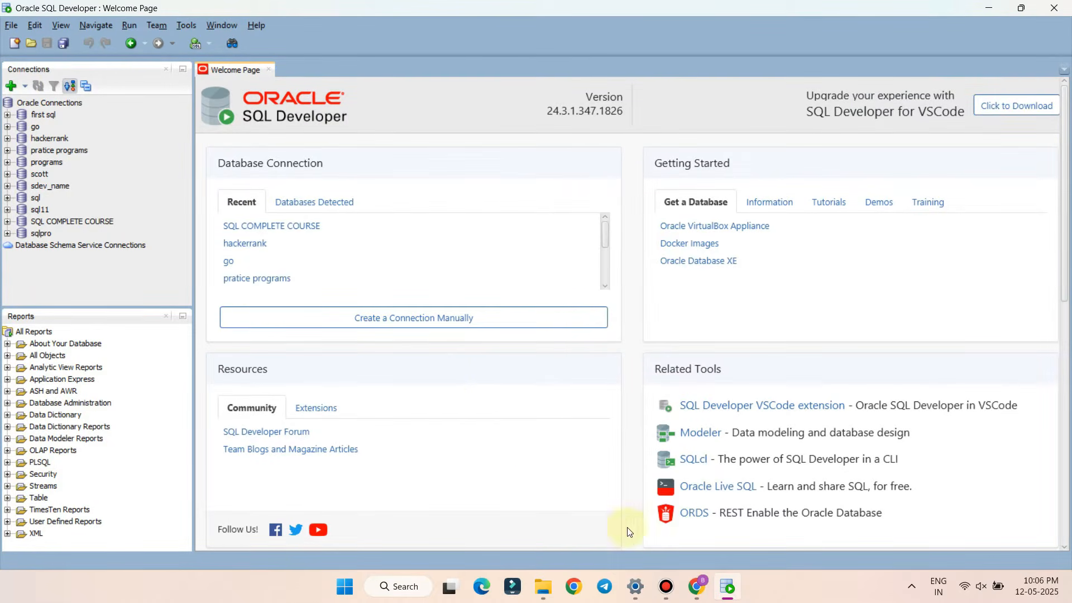
click(688, 591)
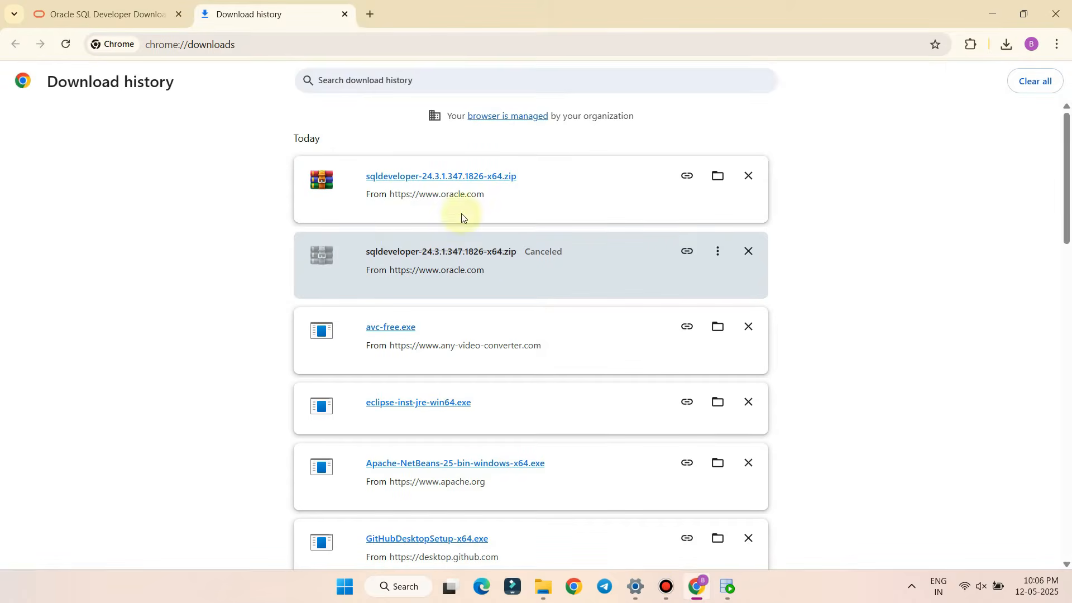
Google 'oracle 11g xe prior release' in a new tab and open the XE Prior Release Archive result
click(366, 12)
text(o)
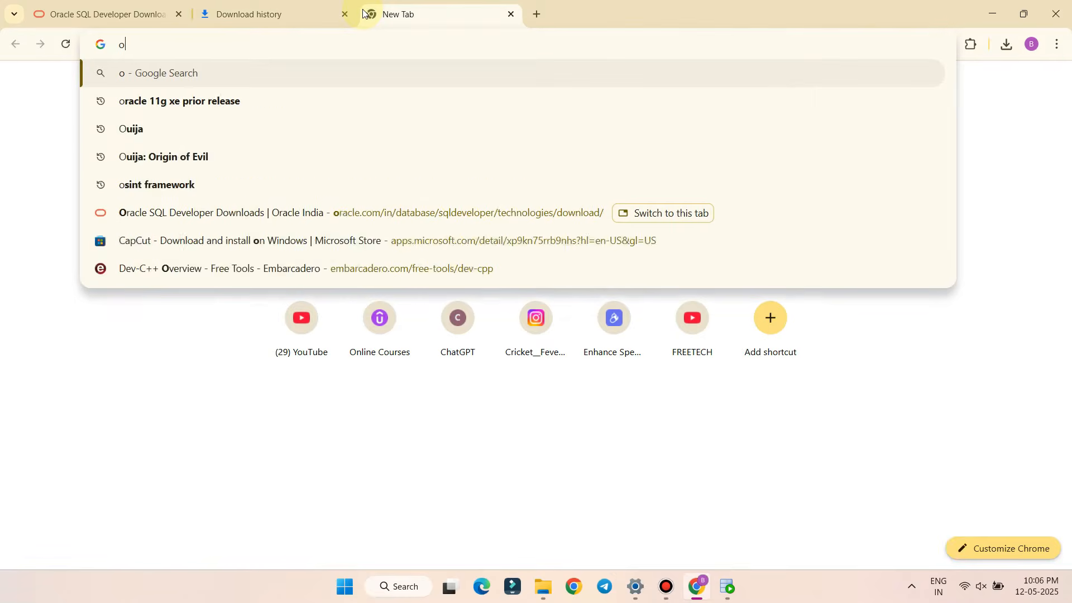
text(racle 11g)
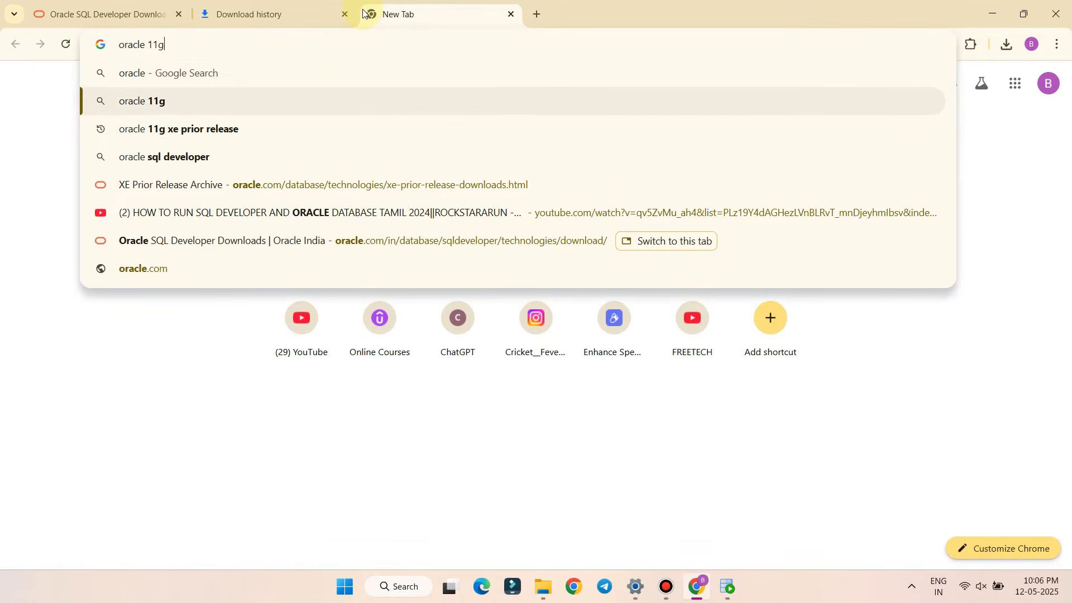
key(Down)
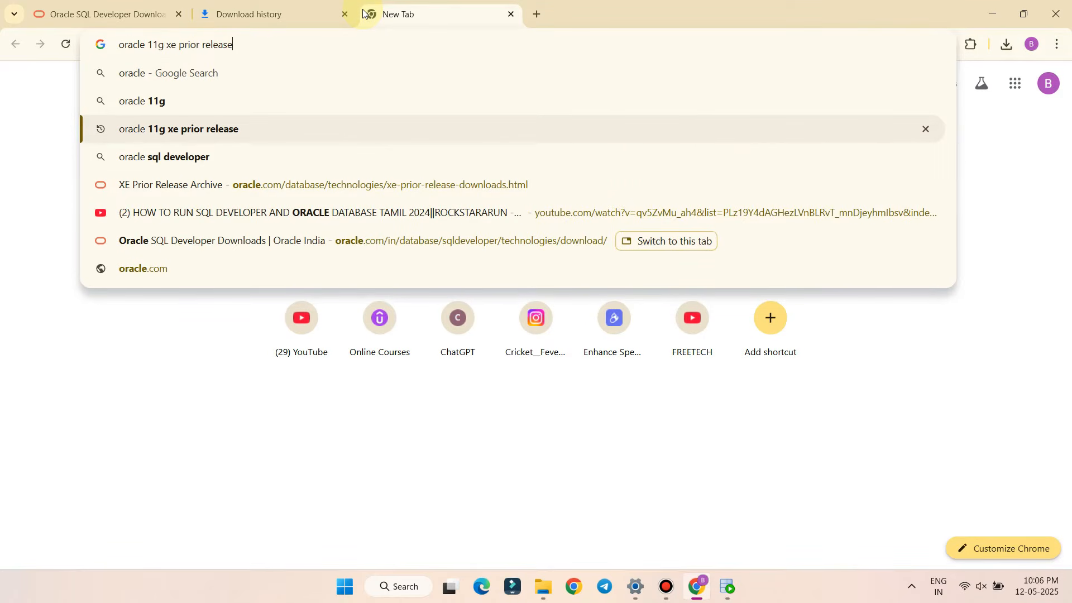
key(Return)
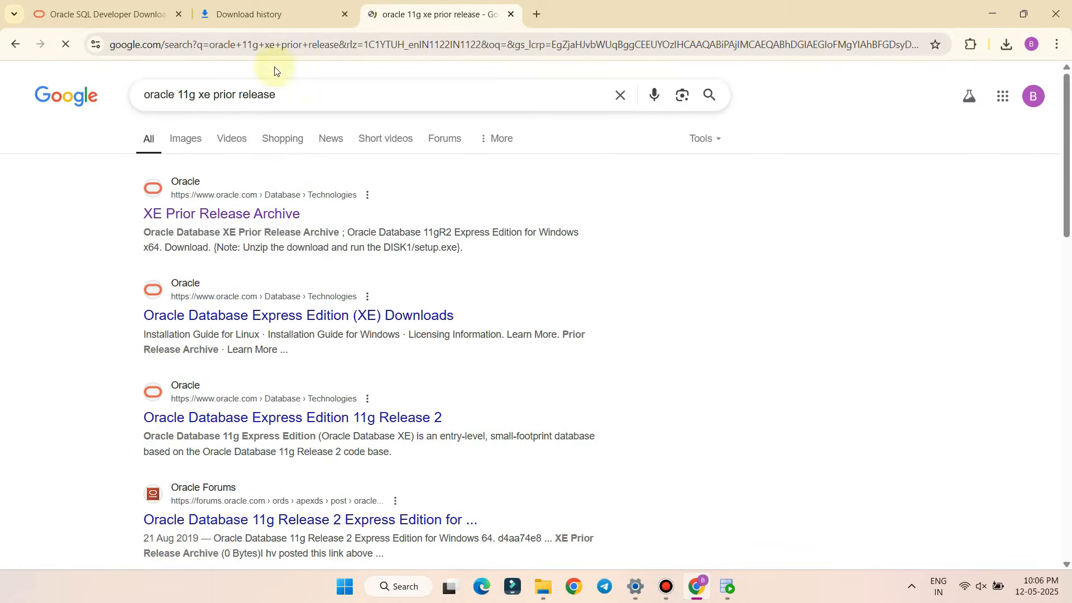
drag(281, 99, 55, 113)
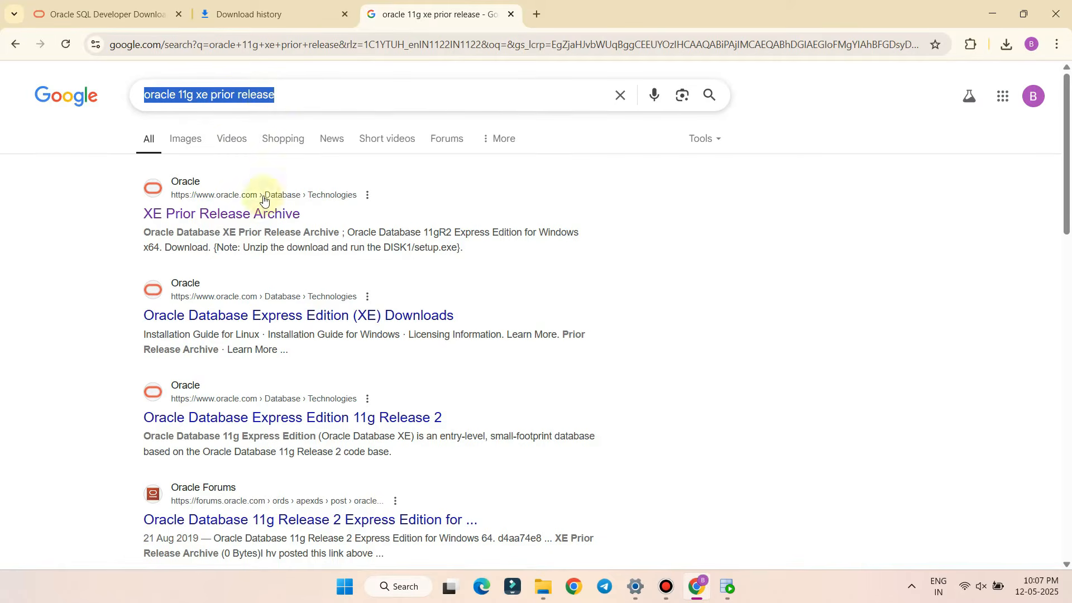
click(192, 216)
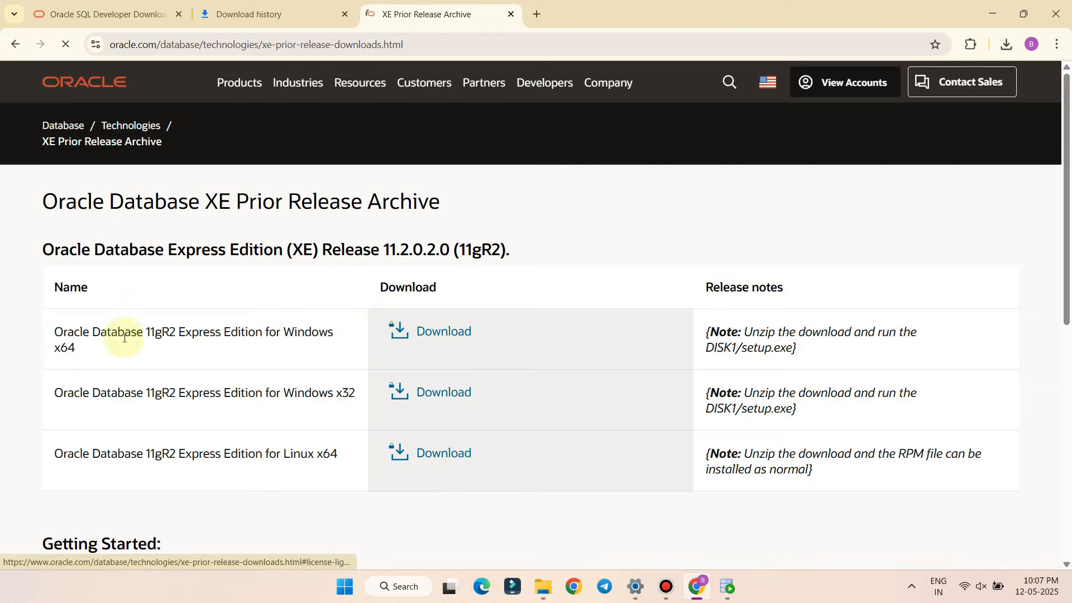
Accept the license and start the 11gR2 Express Edition Windows x64 download
click(450, 333)
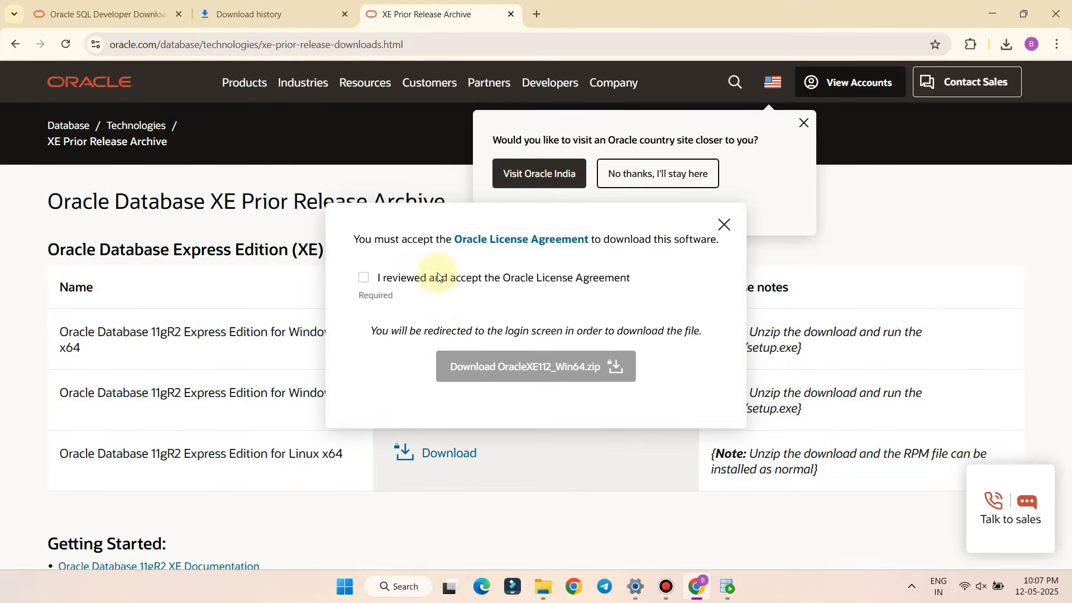
click(364, 277)
click(508, 360)
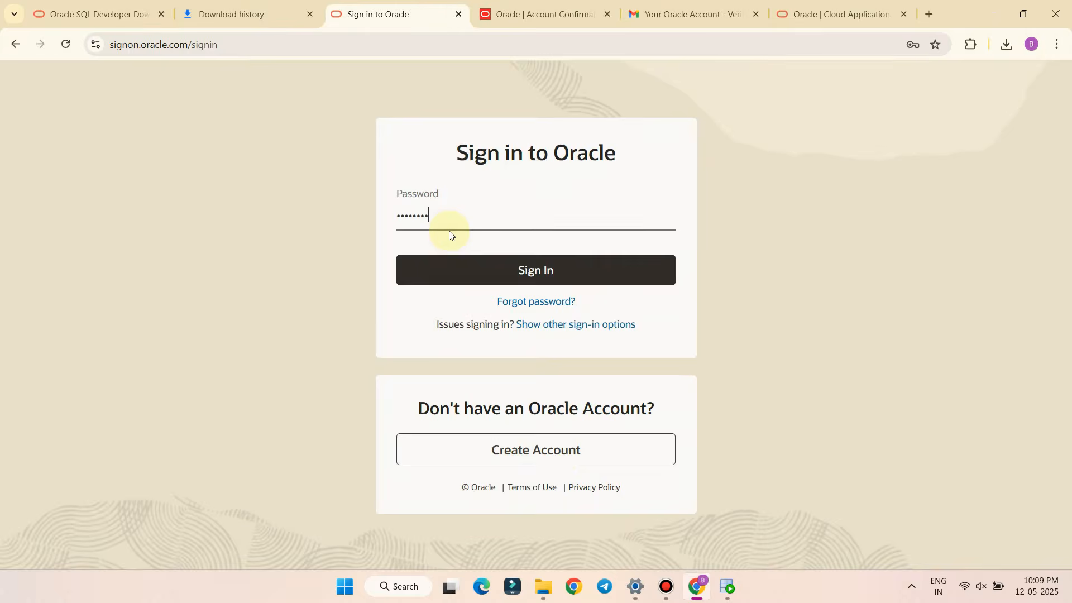
Sign in to the Oracle account, decline saving the password, and view the full download history
text(•)
click(468, 272)
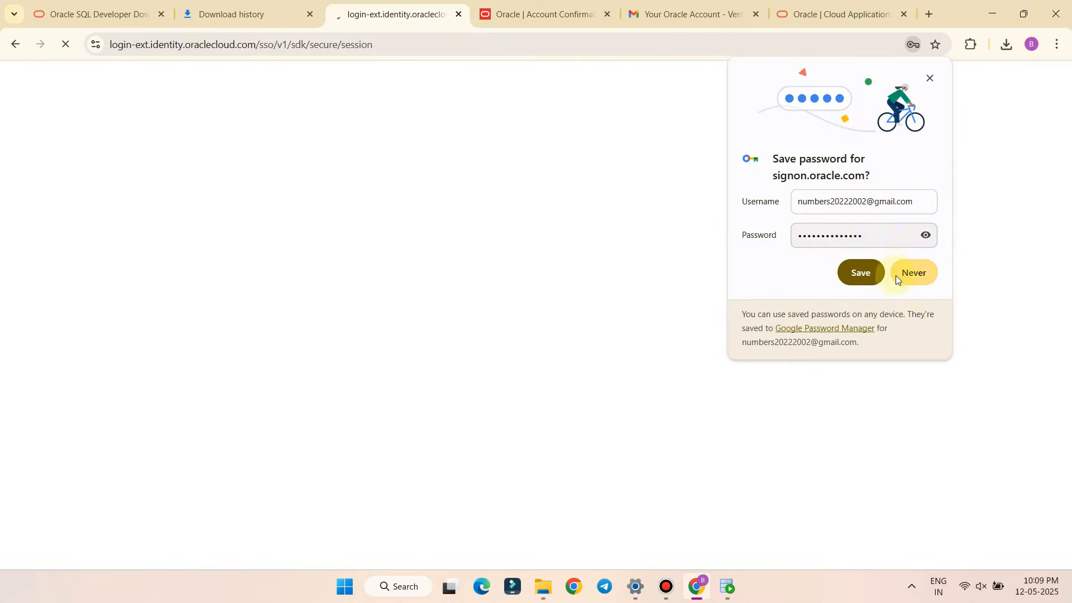
click(899, 278)
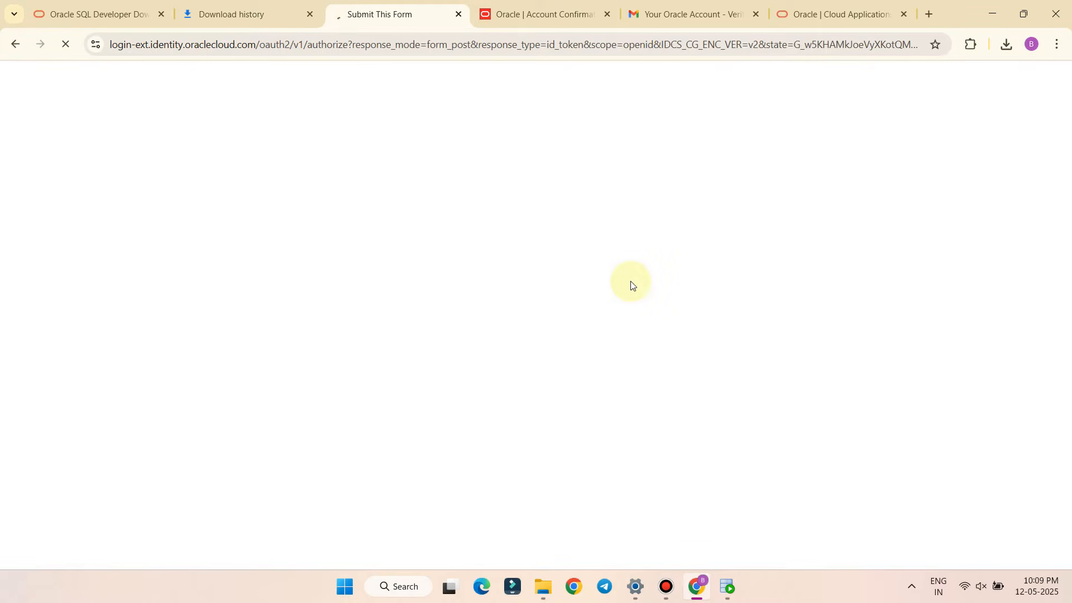
click(1005, 45)
click(866, 418)
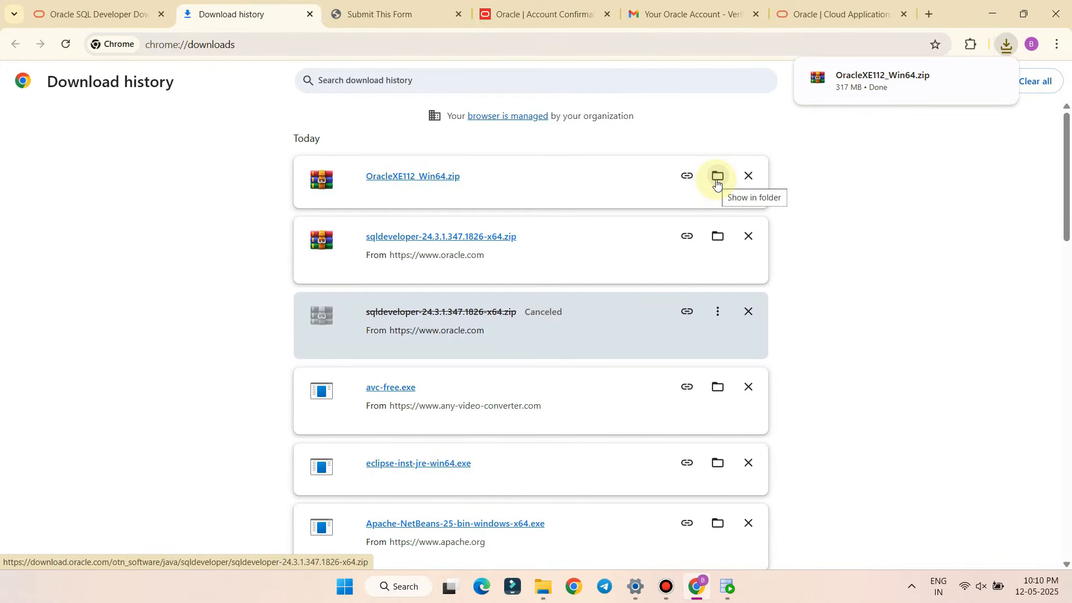
Extract OracleXE112_Win64.zip with WinRAR into an OracleXE112_Win64 folder
click(717, 177)
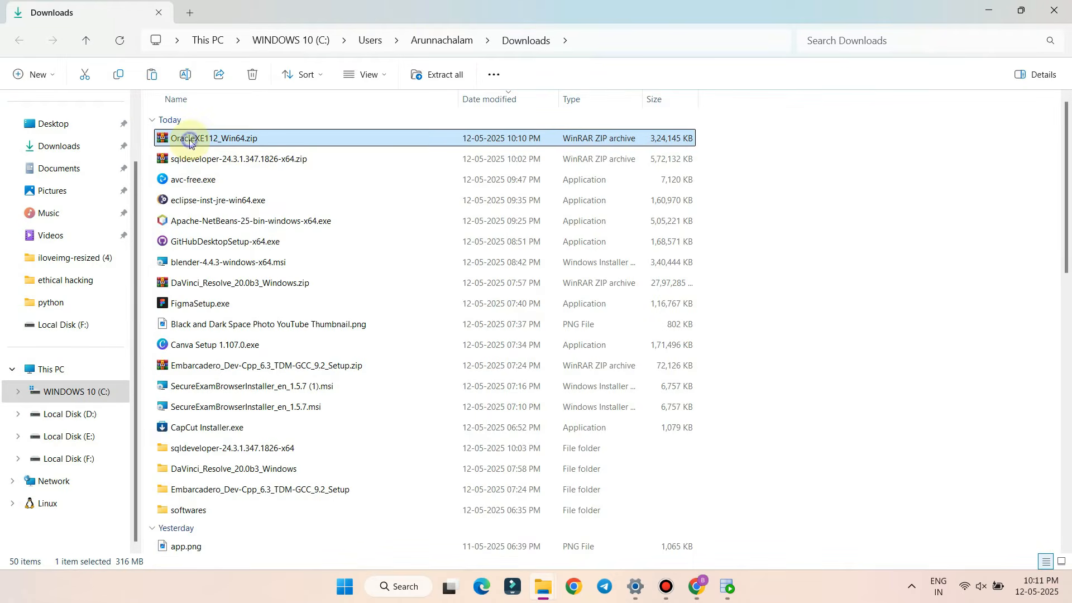
right_click(190, 143)
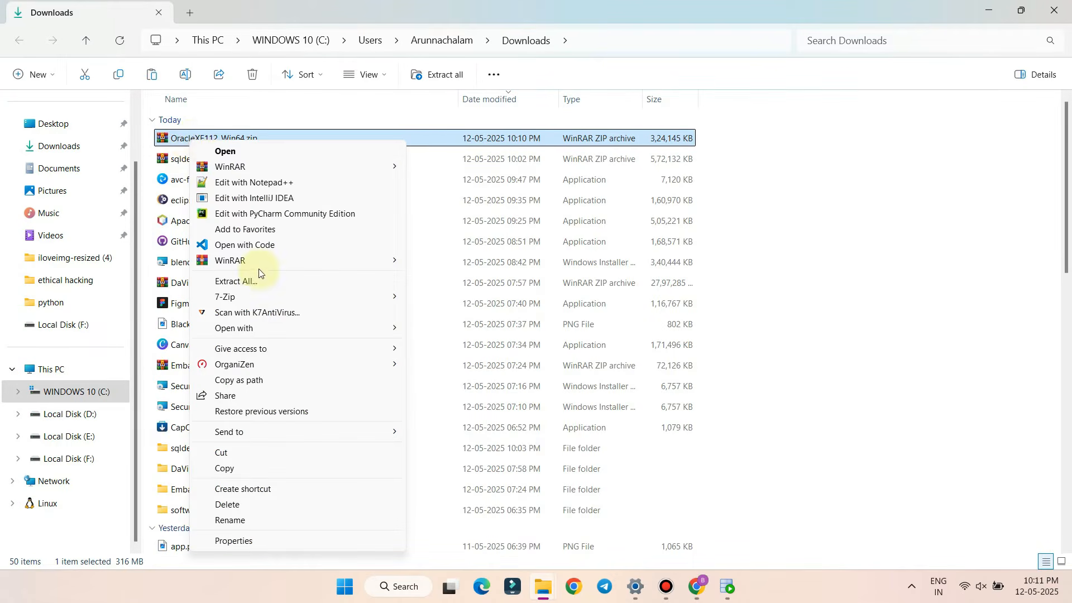
mouse_move(259, 263)
click(491, 314)
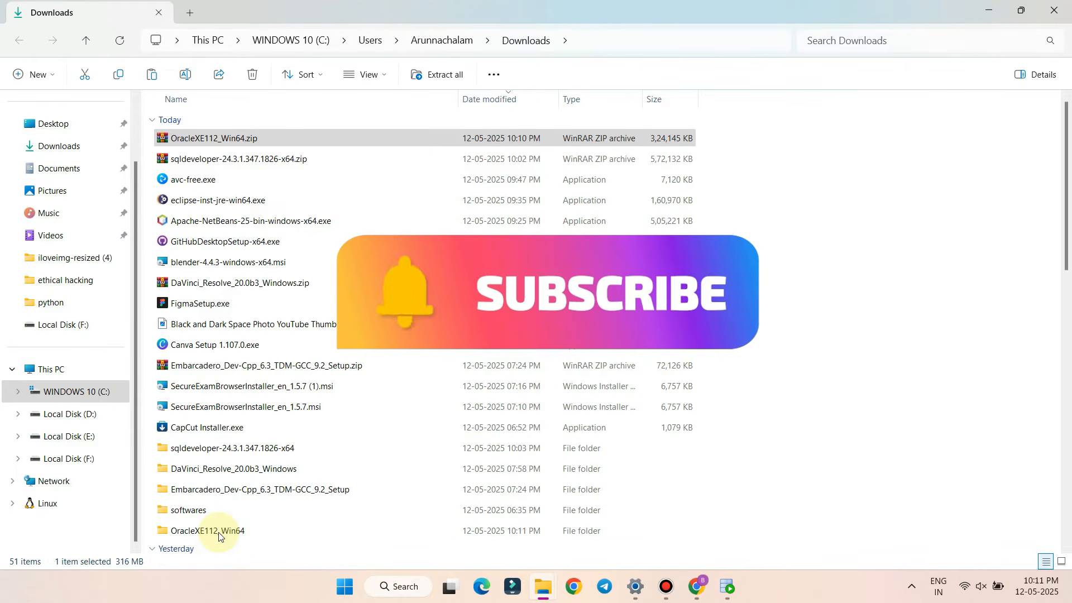
Run setup.exe from the extracted OracleXE112_Win64\DISK1 folder
double_click(173, 532)
double_click(179, 139)
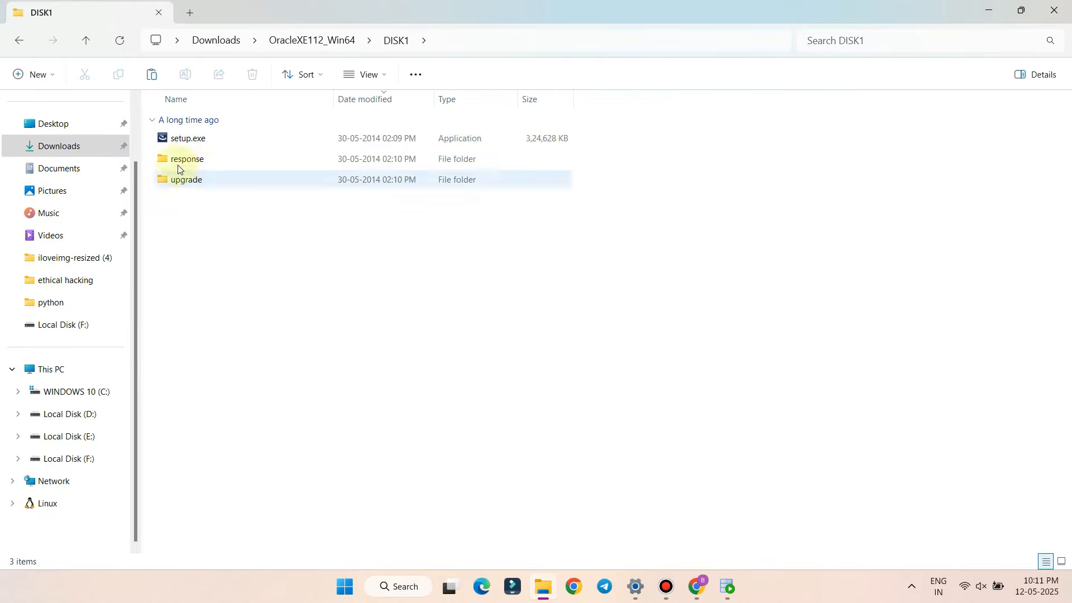
double_click(201, 139)
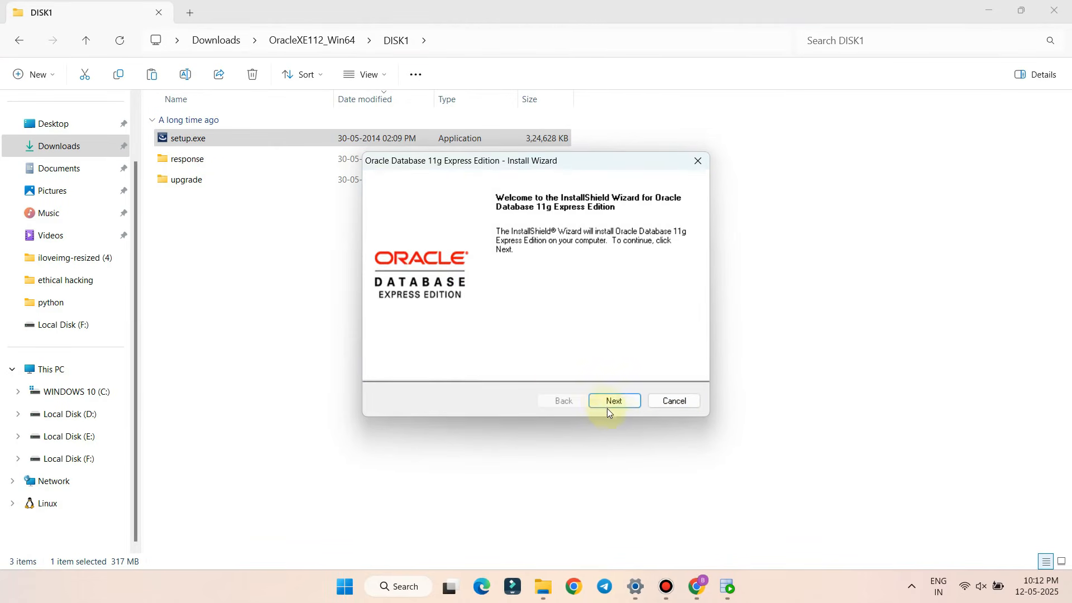
Accept the license terms, run the prerequisite check, and finish the failed XE install wizard
click(620, 400)
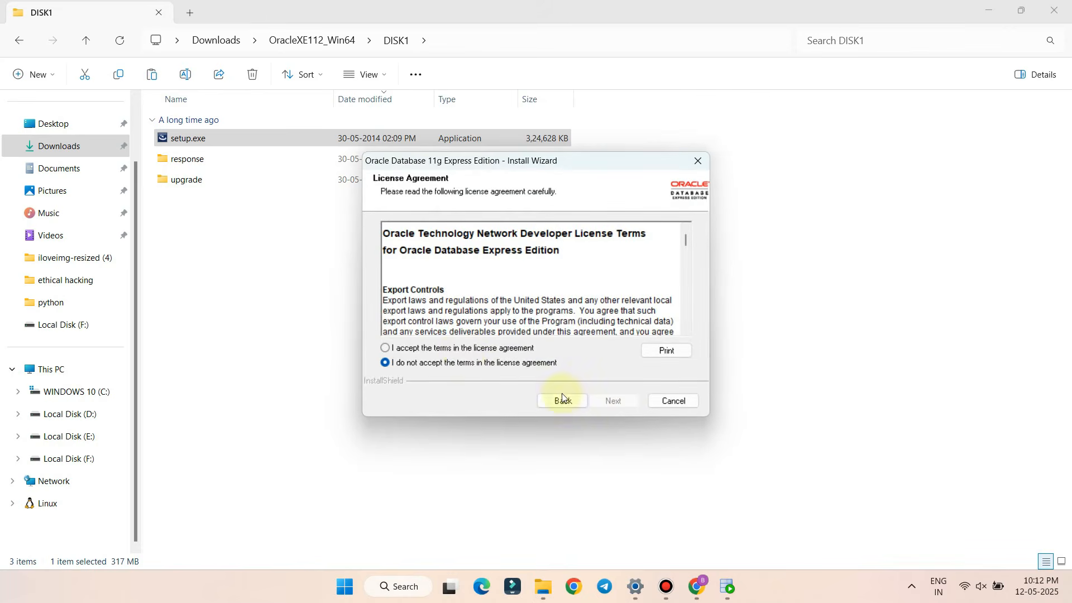
click(464, 348)
click(613, 401)
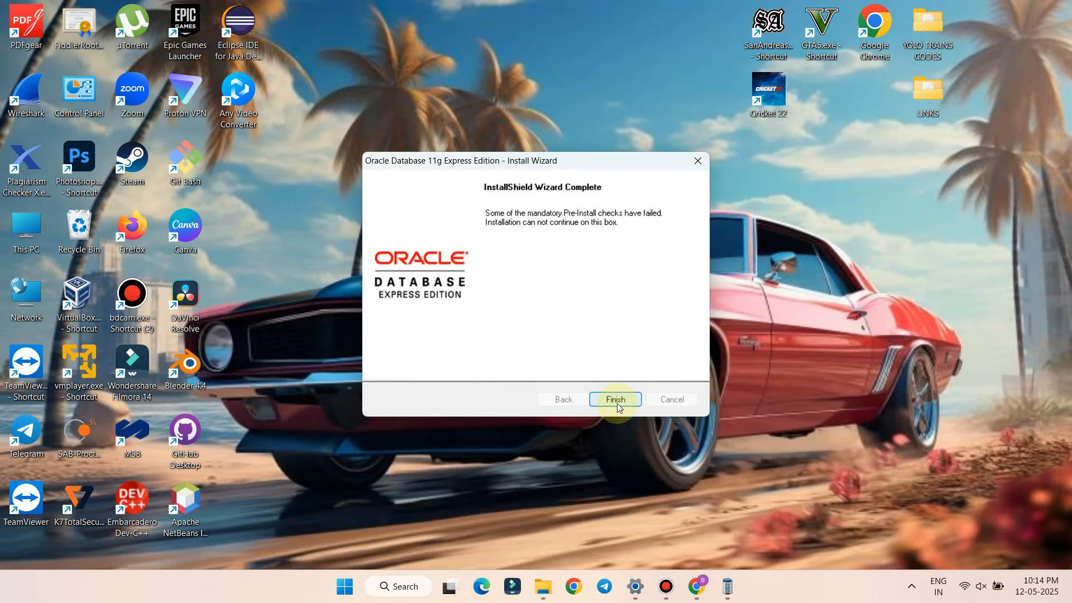
click(615, 400)
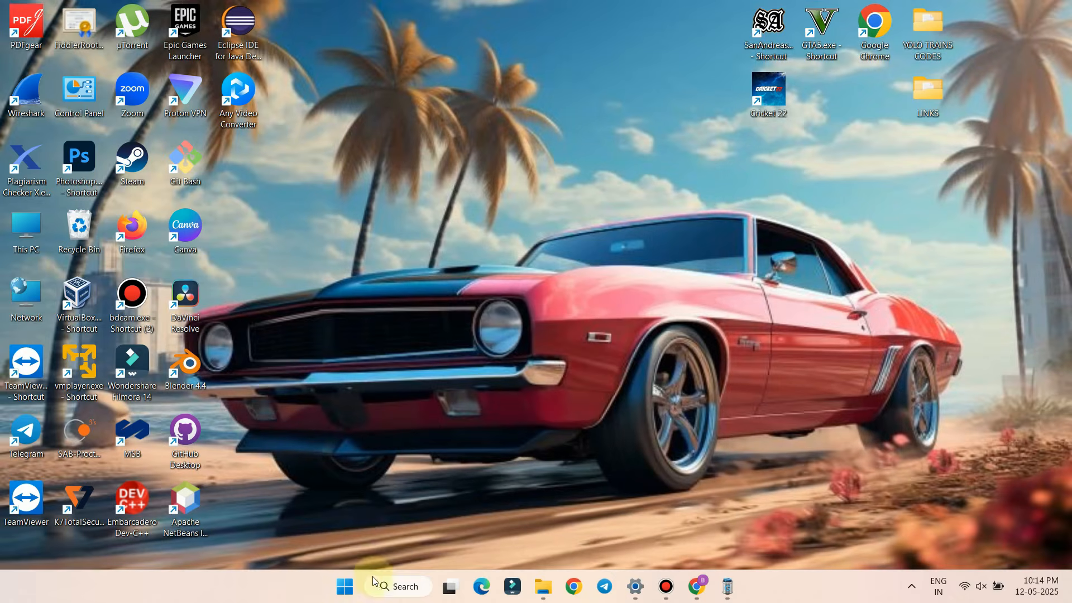
click(399, 586)
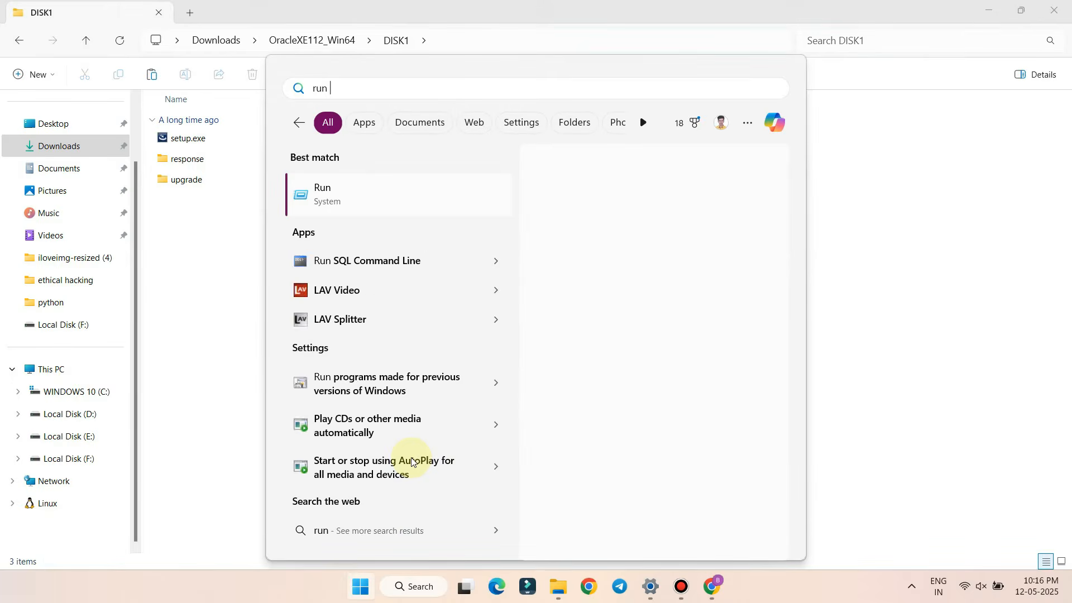
Search Windows for 'sql' and launch Run SQL Command Line
text(sql)
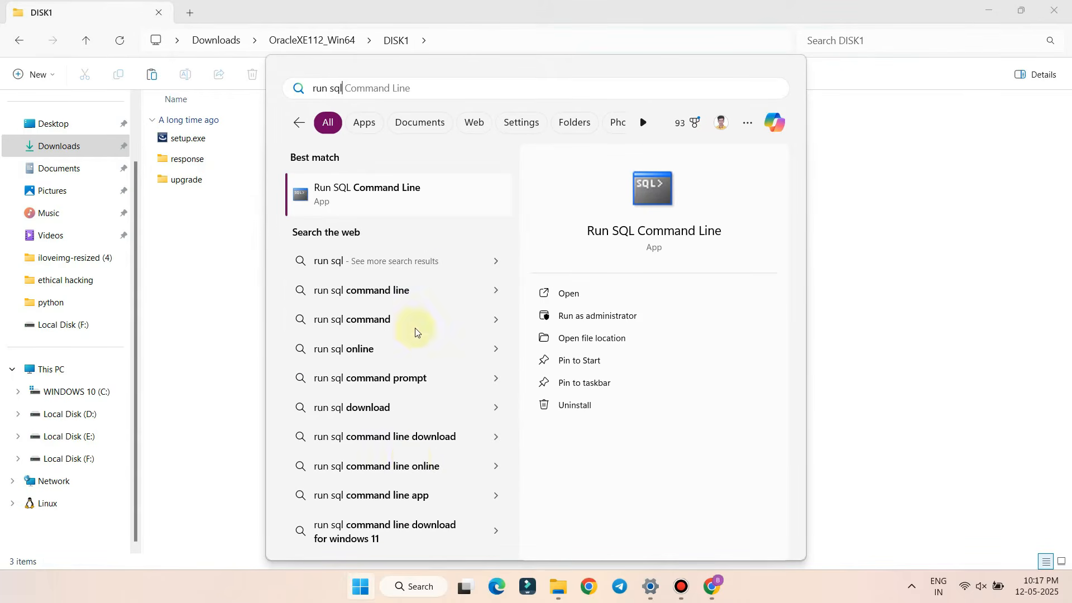
click(373, 193)
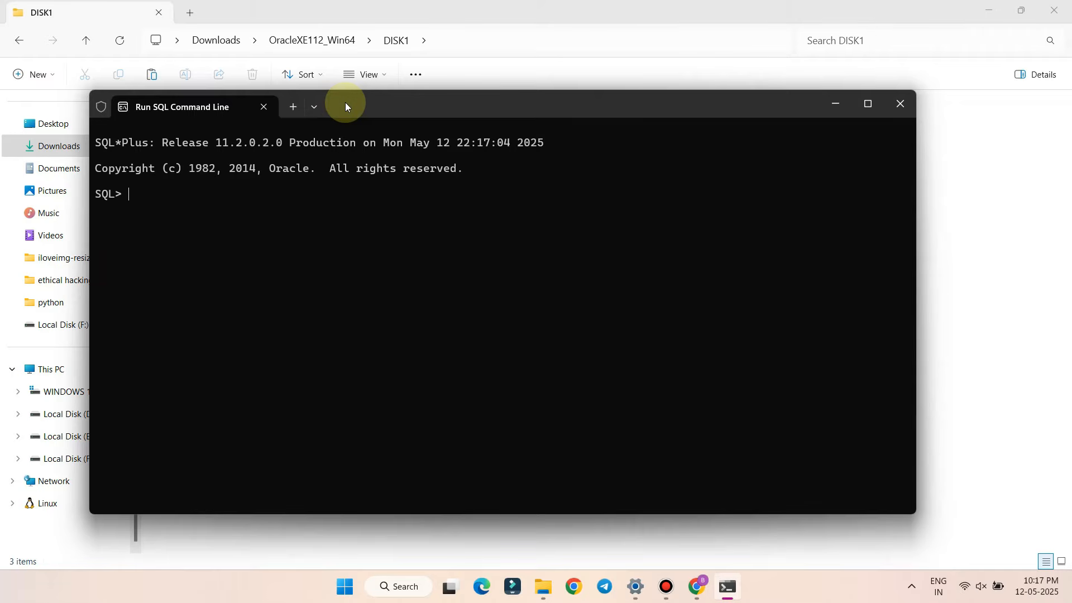
Connect as sys with SYSDBA and create a new database user identified by a password
text(connect sys as sysdba)
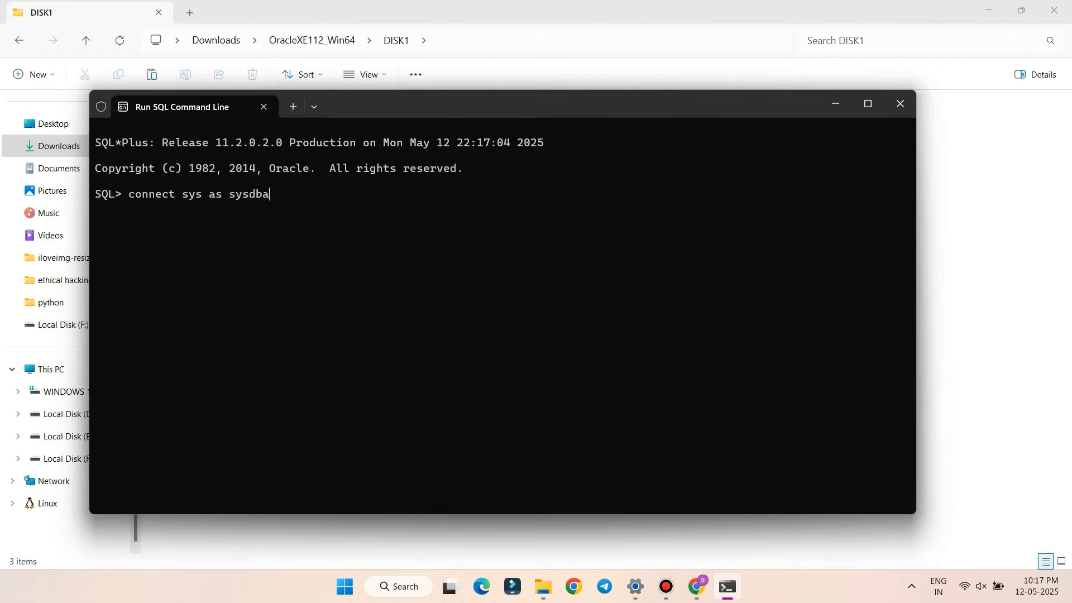
key(Return)
key(Return)
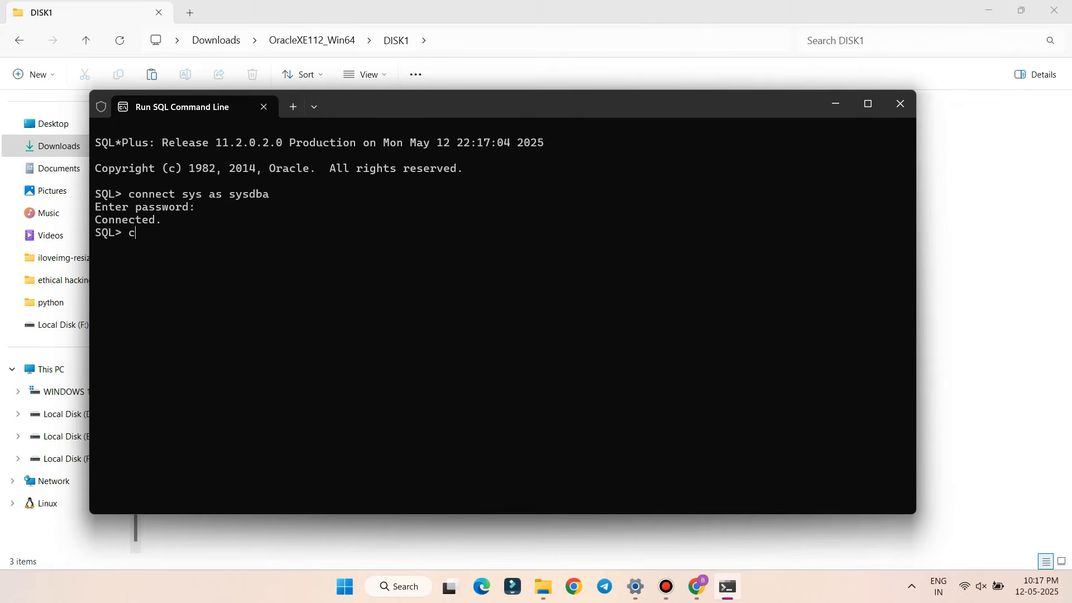
text(ate us)
text(er arun identified)
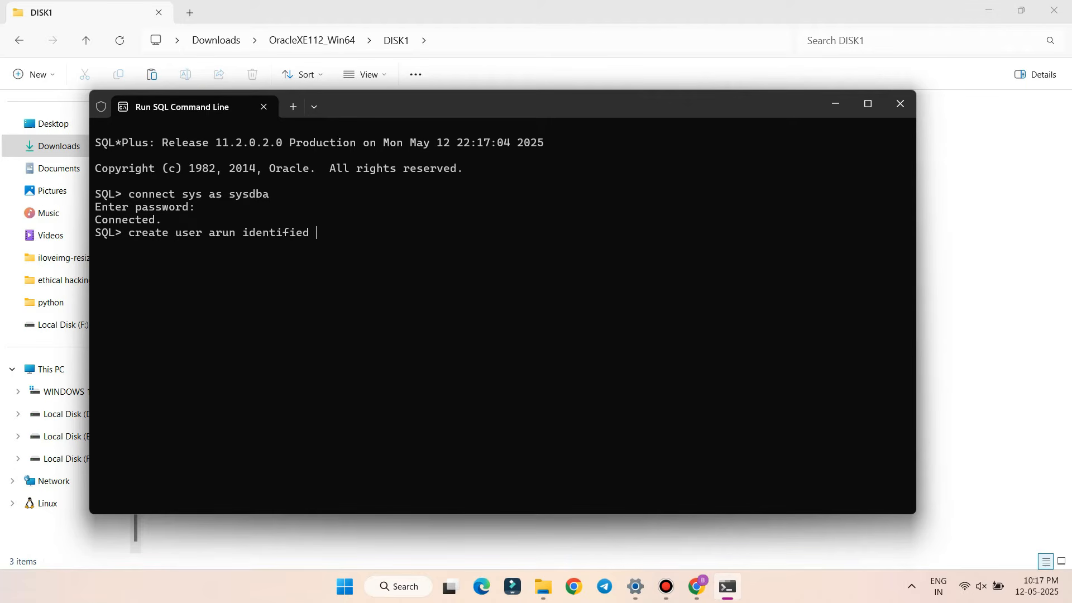
text( by pass1)
key(Return)
key(Return)
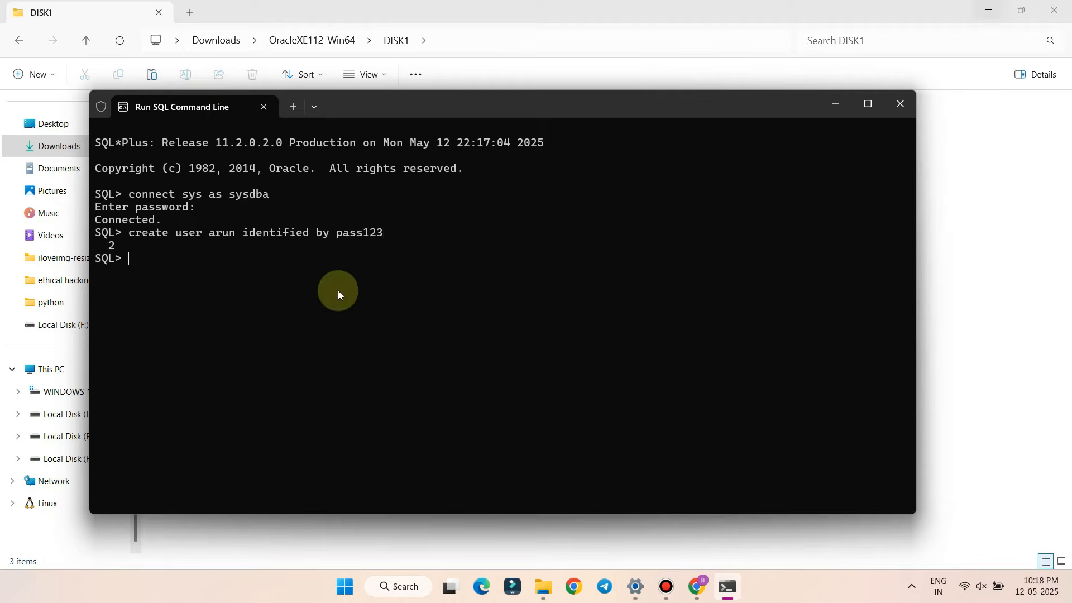
key(Up)
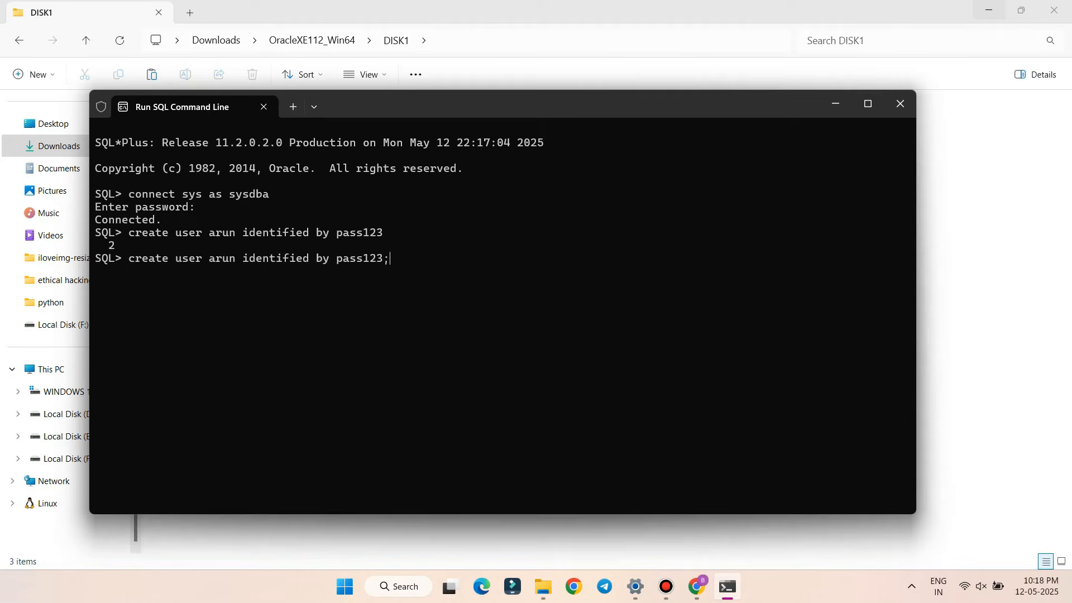
key(Return)
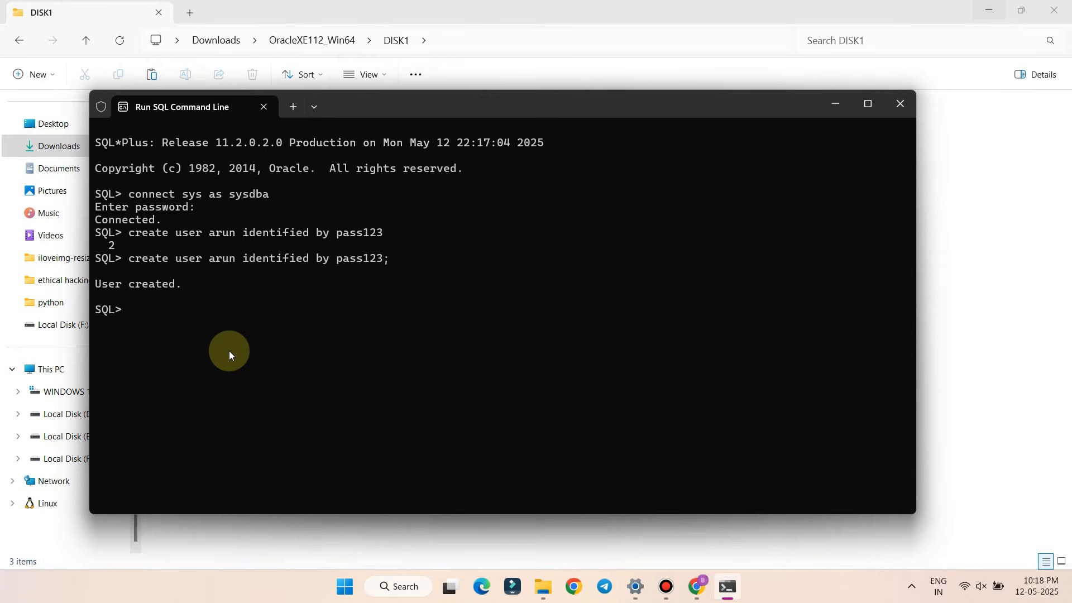
text(grant all pri)
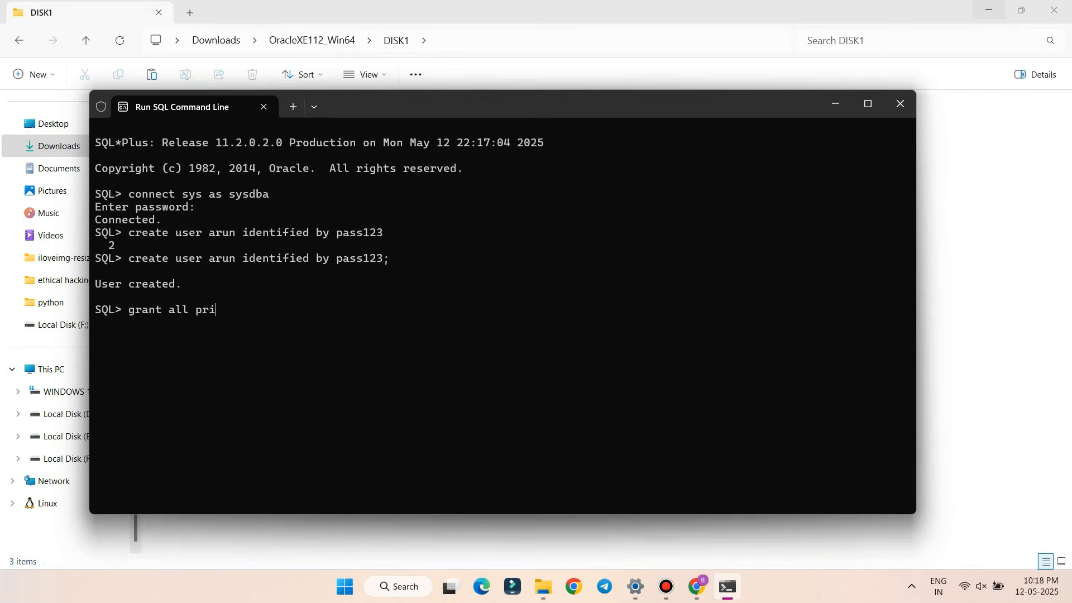
text(vileges to arun;)
Execute 'grant all privileges' to the new user at the SQL> prompt
key(Return)
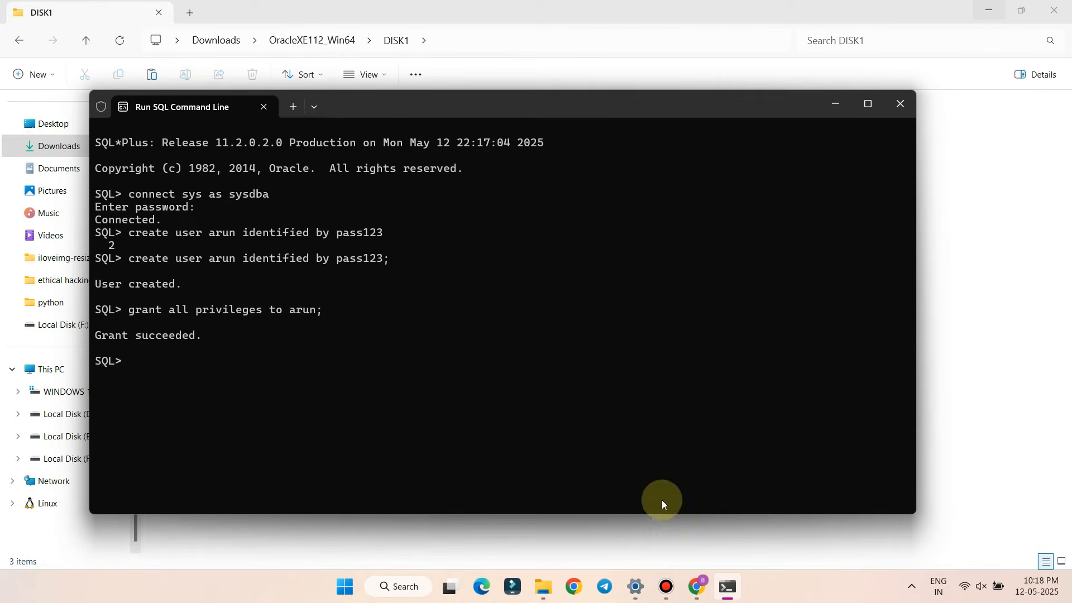
Browse Local Disk (E:) and Local Disk (F:) looking for the SQL Developer download
mouse_move(546, 589)
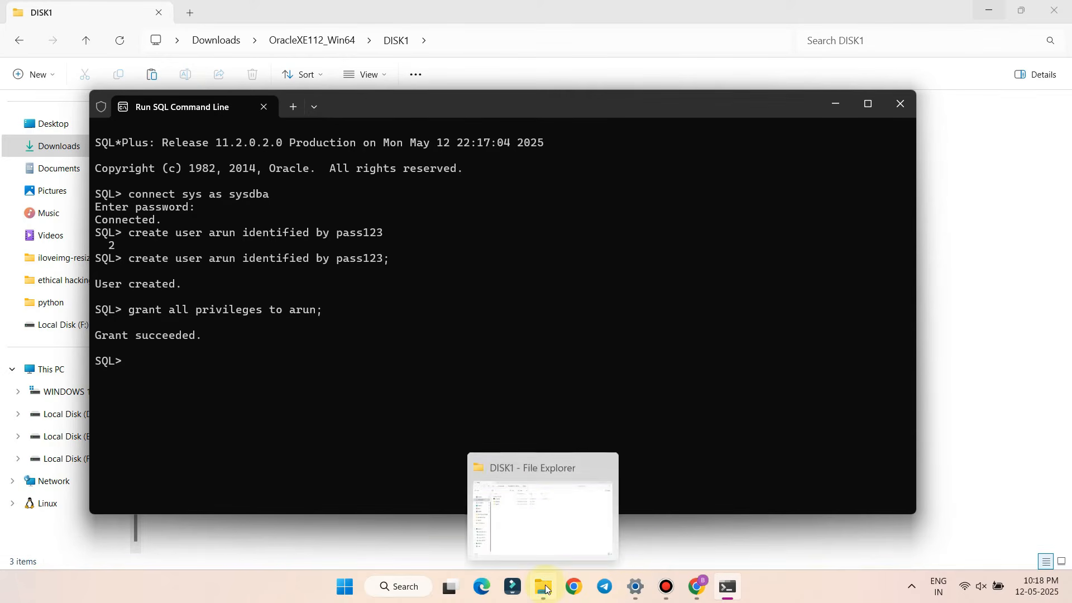
click(62, 439)
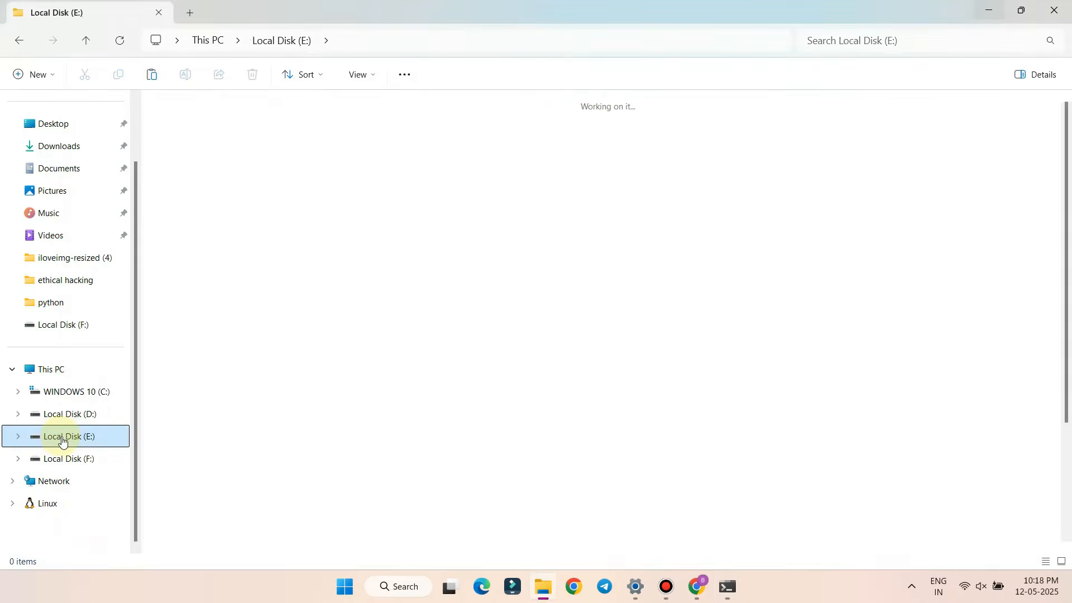
scroll(360, 428, down, 2)
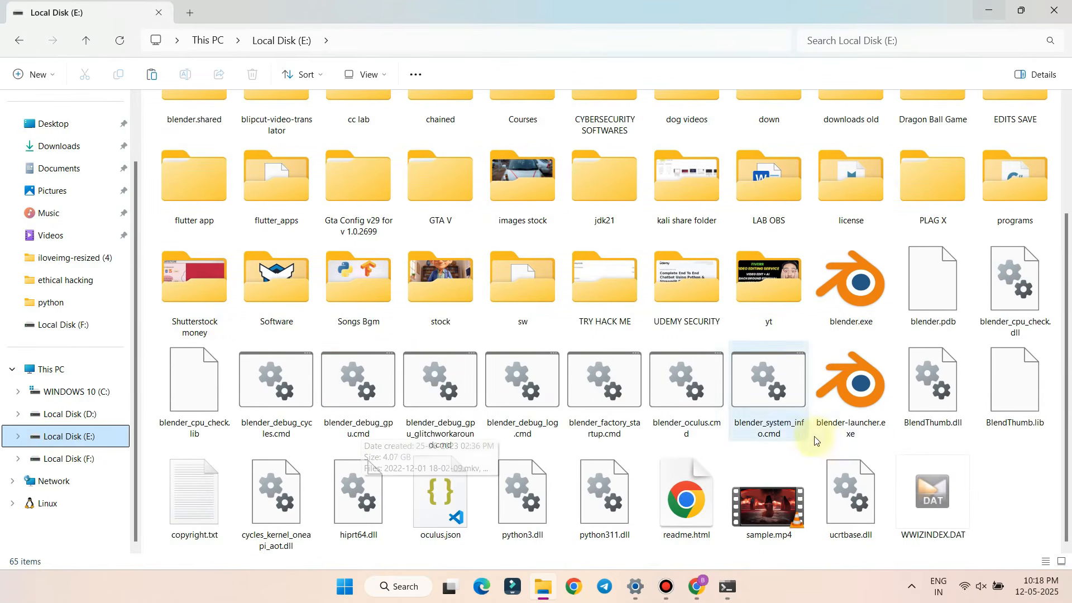
click(100, 459)
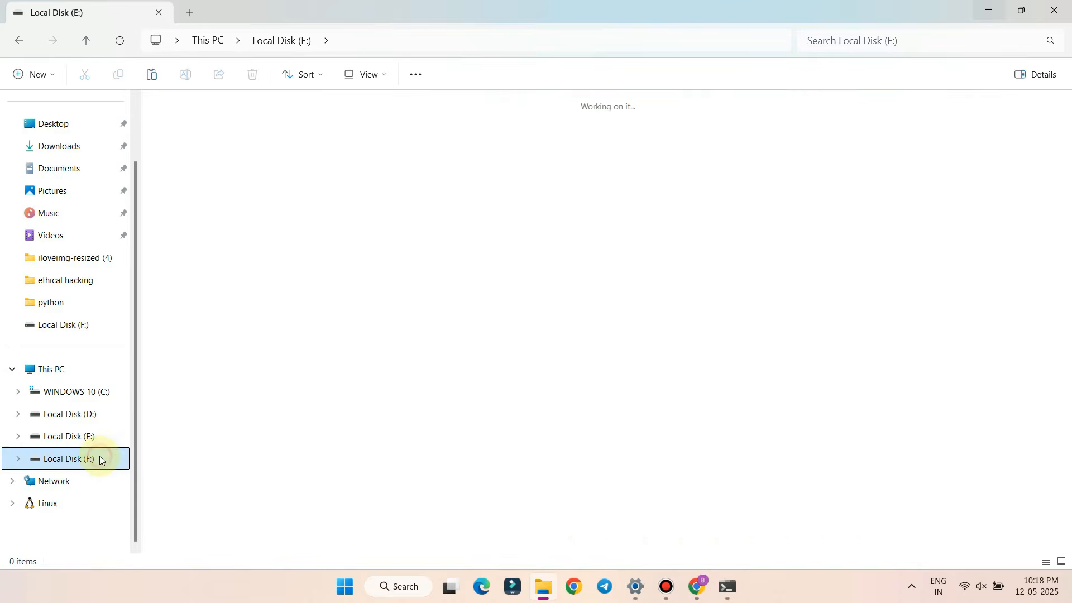
Launch sqldeveloper.exe from Downloads > sqldeveloper-24.3.1.347.1826-x64 > sqldeveloper
click(62, 147)
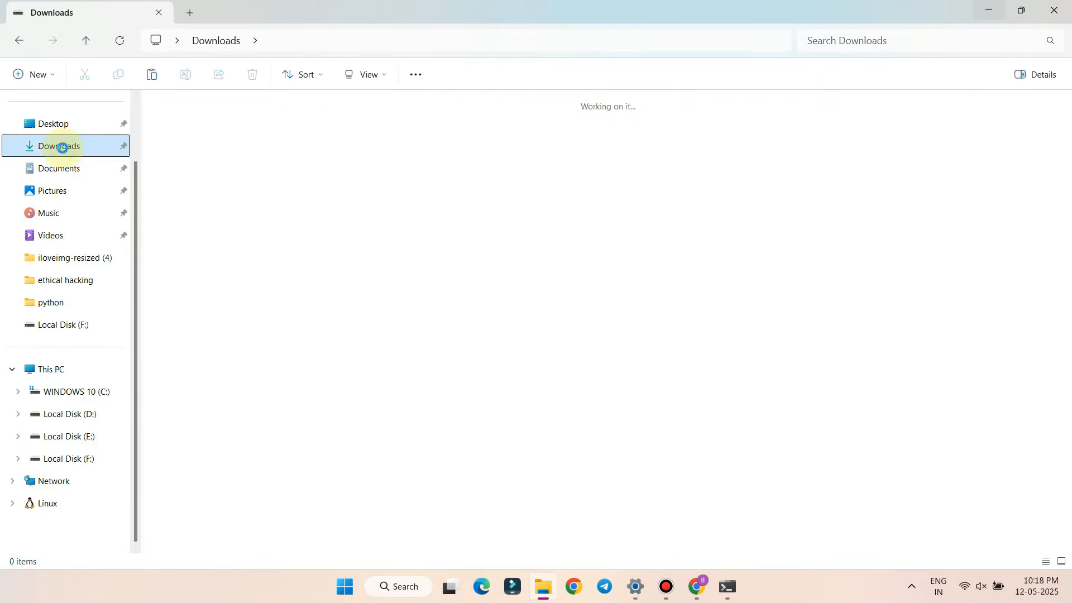
double_click(420, 271)
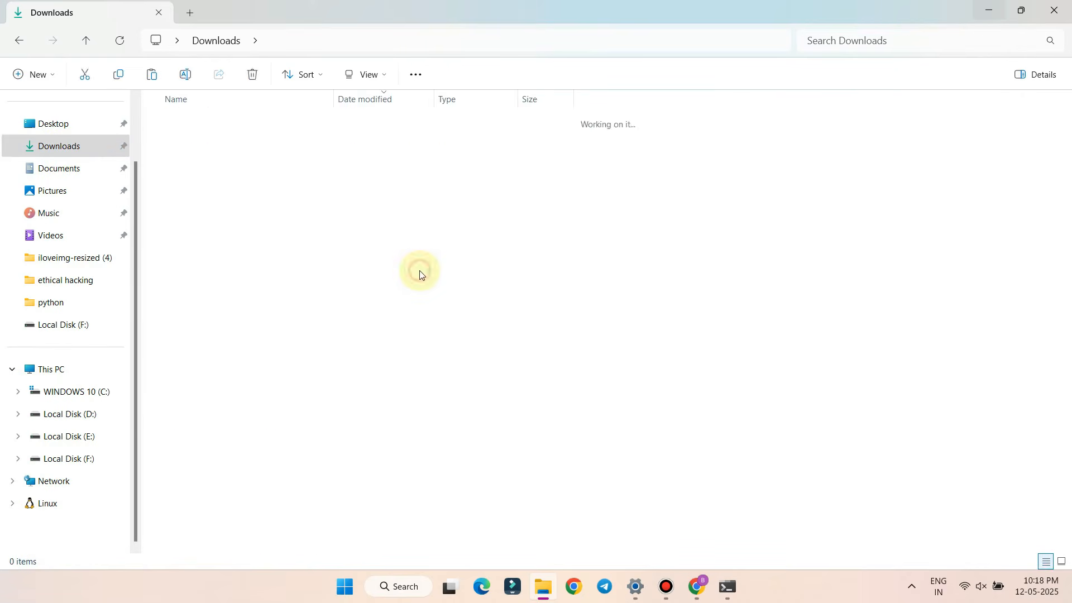
double_click(187, 139)
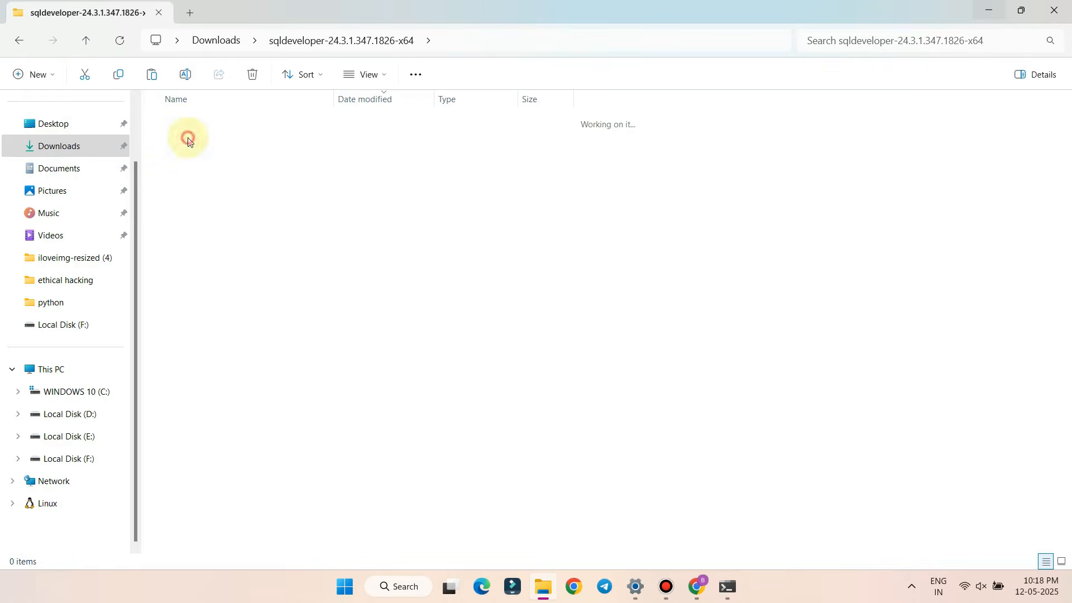
scroll(211, 303, down, 3)
click(204, 461)
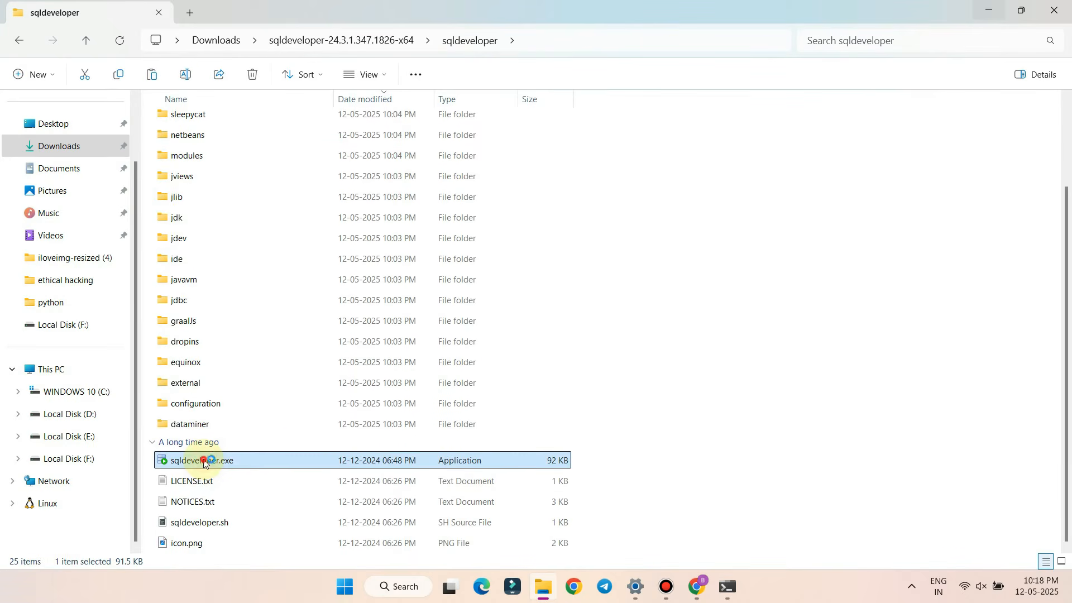
double_click(204, 462)
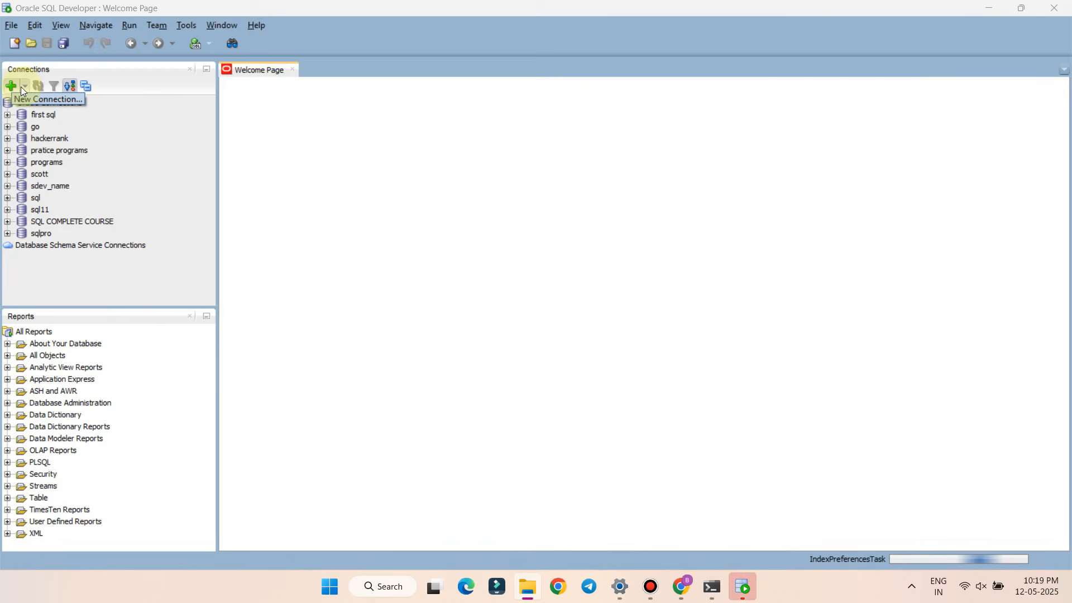
Start a new database connection named samplesql, briefly checking the SQL window for credentials
click(14, 86)
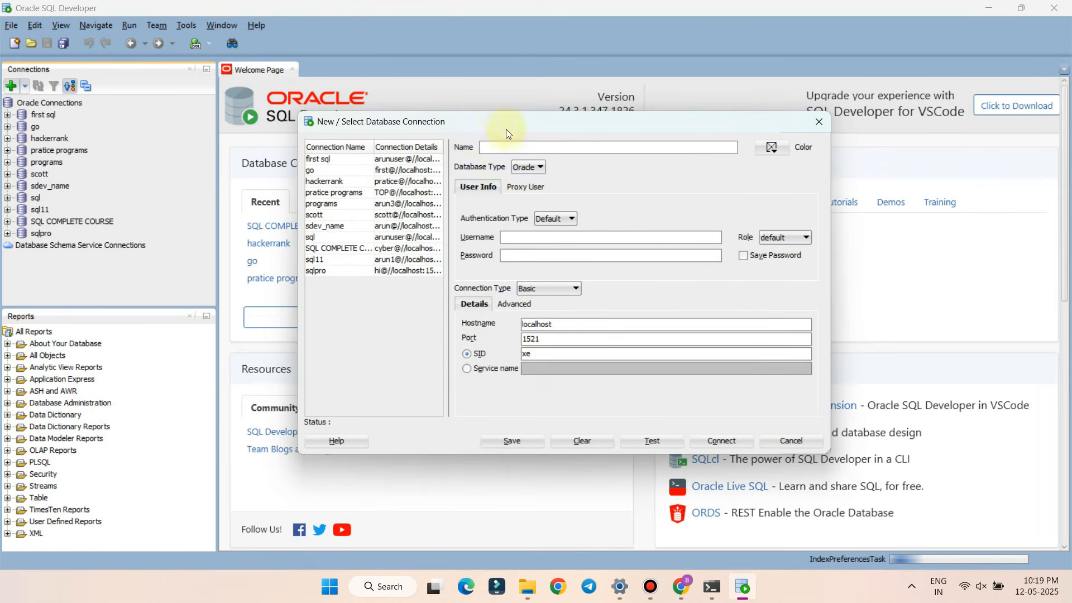
click(501, 149)
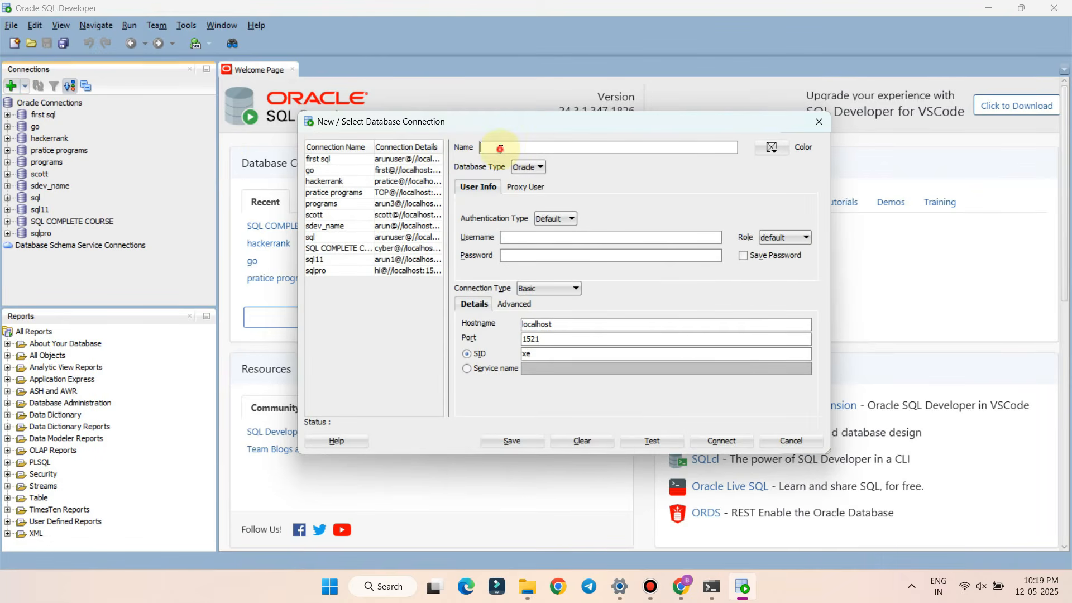
text(samplesql)
click(510, 238)
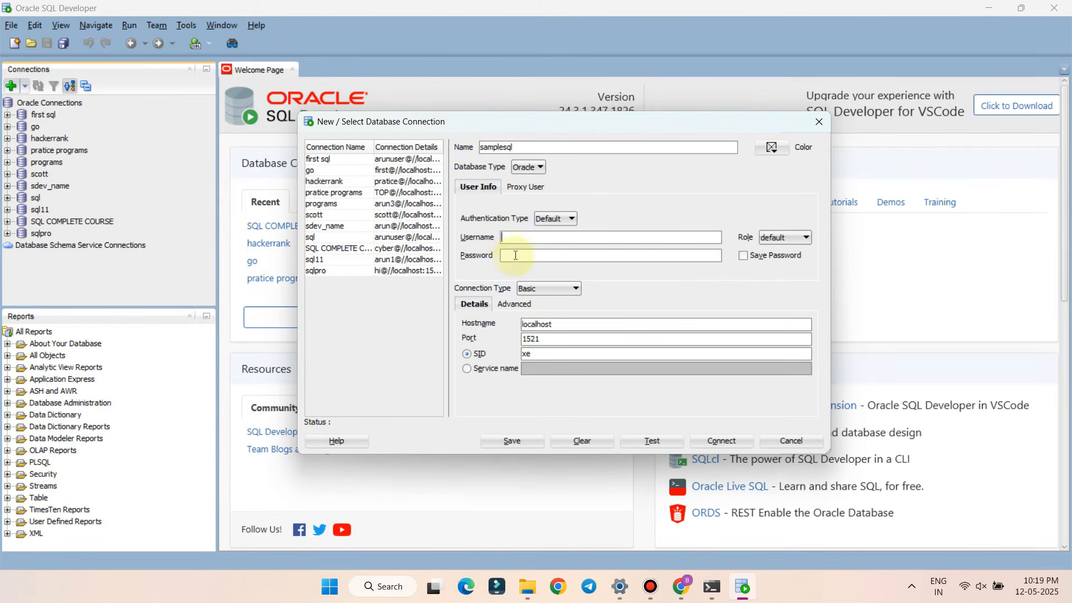
click(712, 586)
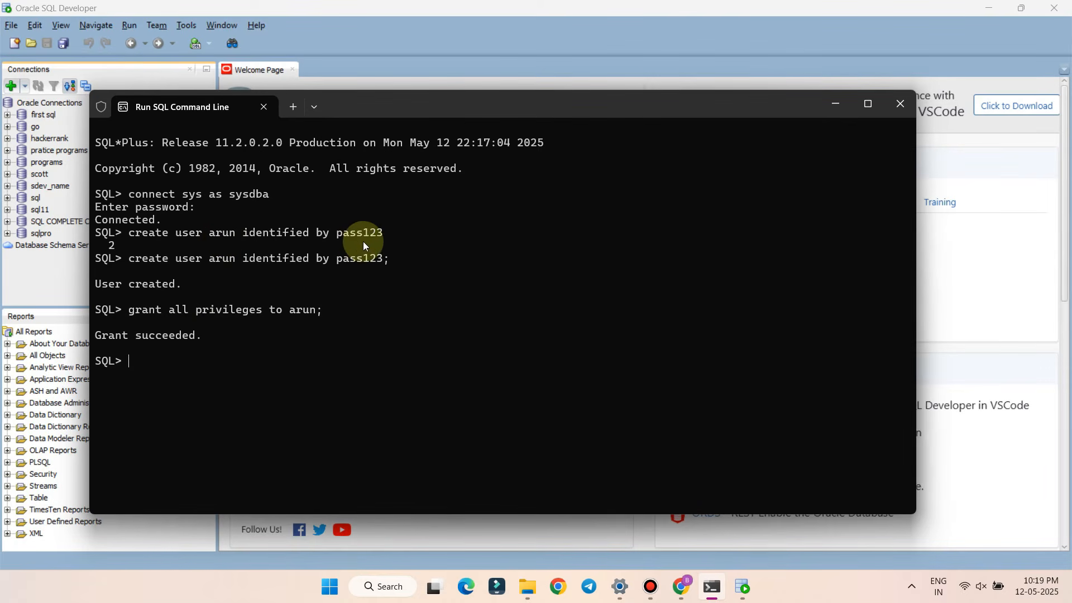
click(833, 104)
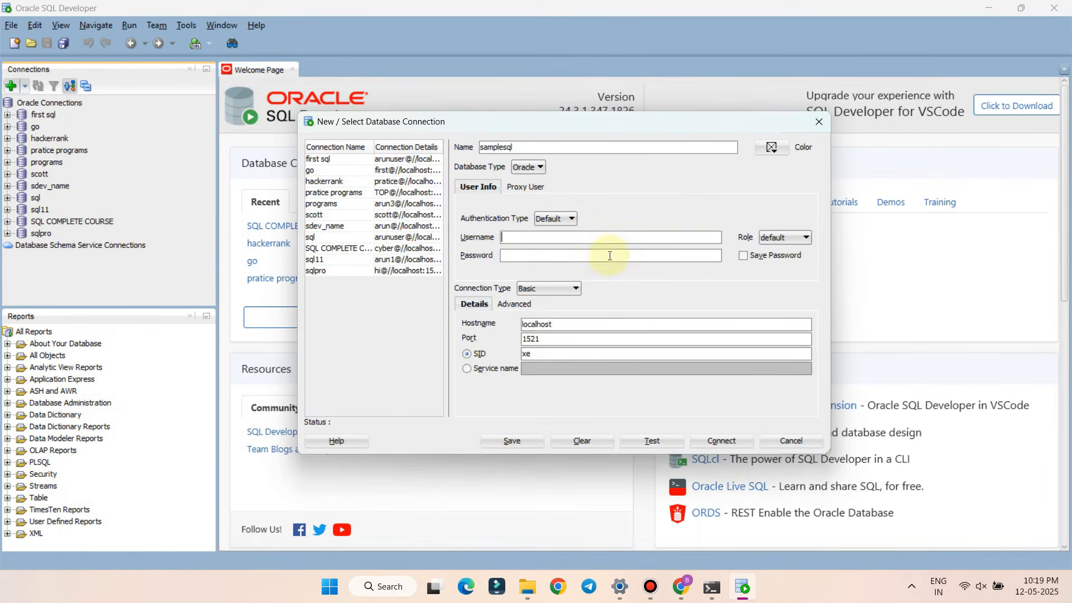
Enter the new user's username and password, test the connection successfully, and connect
click(522, 238)
text(arun)
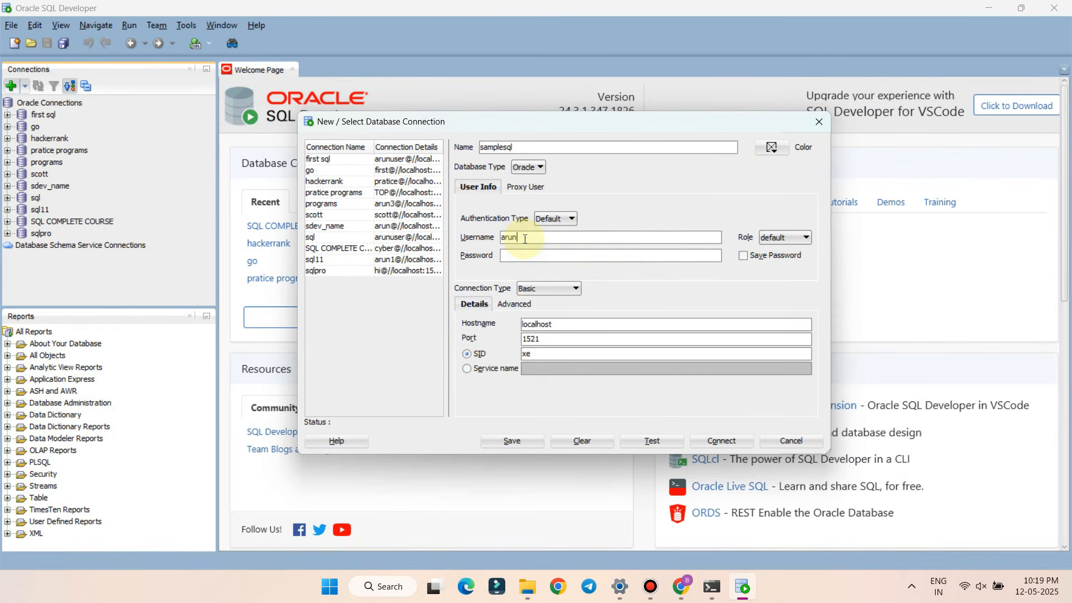
click(521, 257)
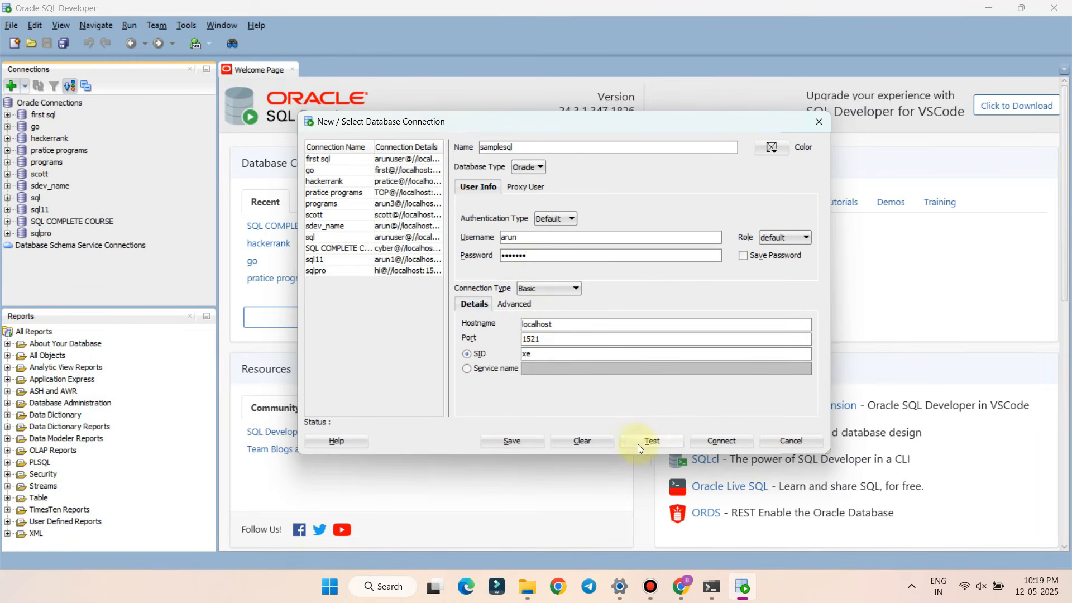
click(647, 441)
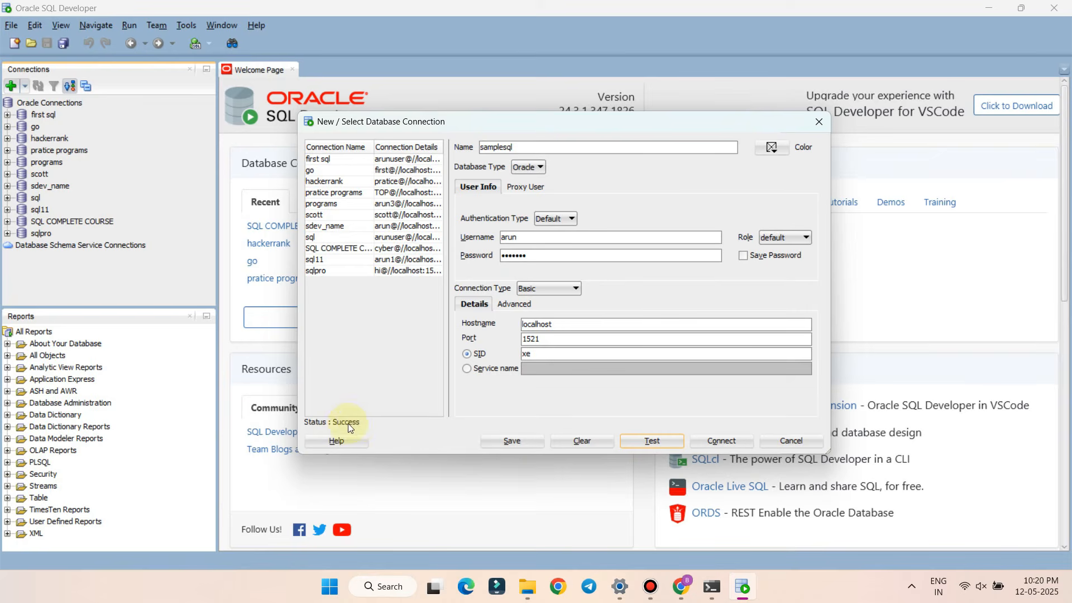
click(712, 440)
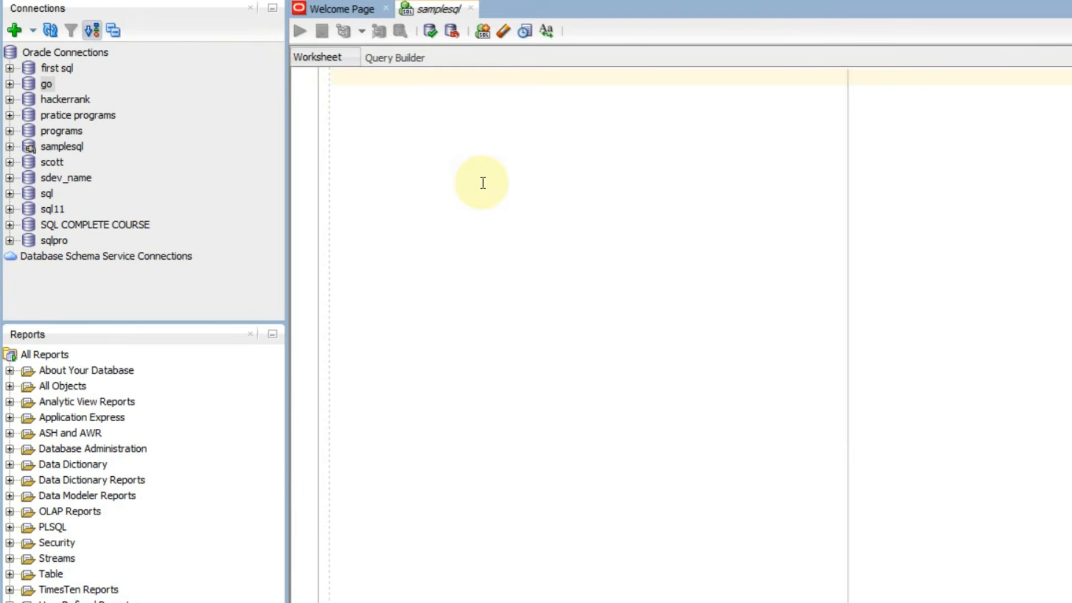
Write and run create table sqll (name varchar(255)), confirming 'Table SQLL created' in Script Output
text(c)
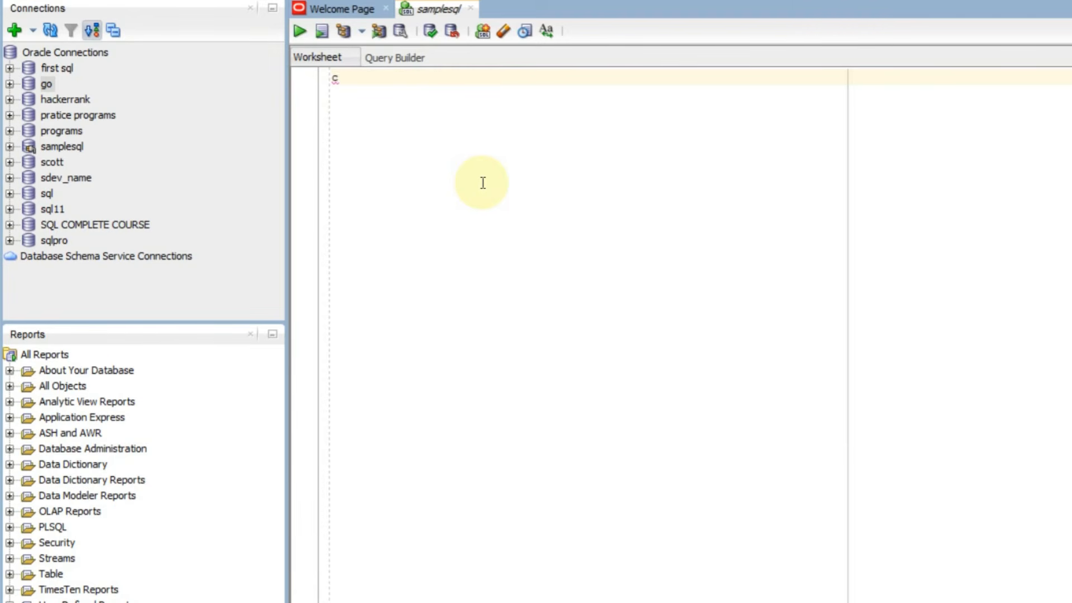
text(reate table sql)
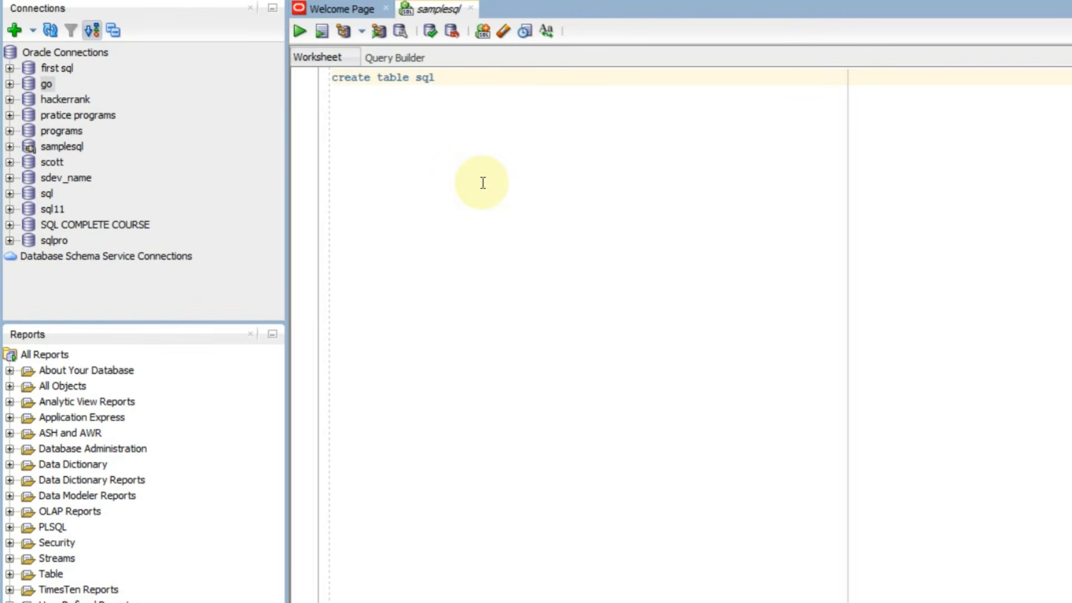
text(l()
key(Return)
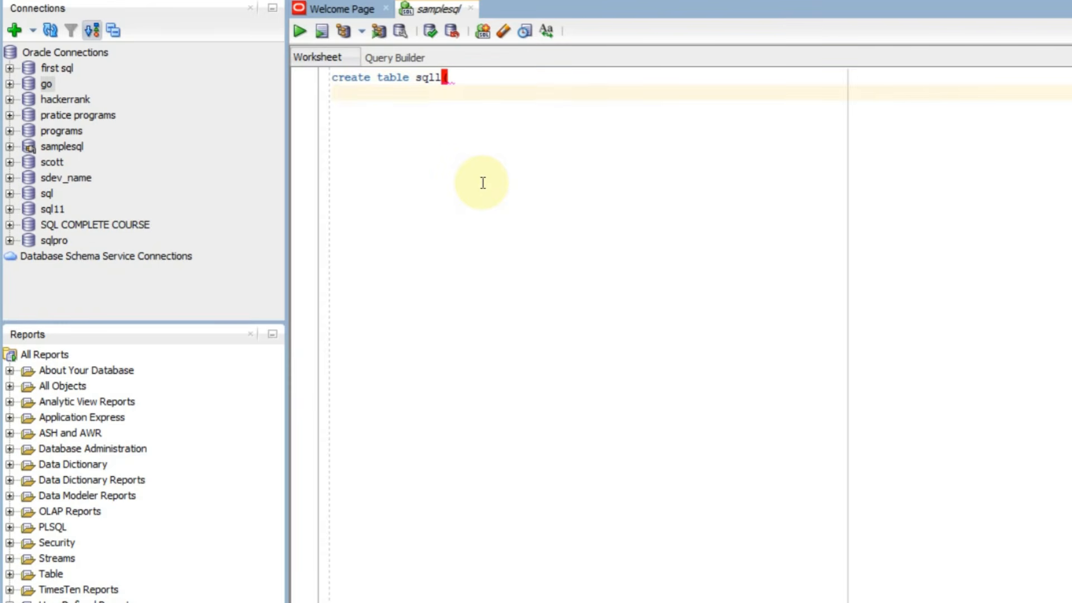
text(name varchar)
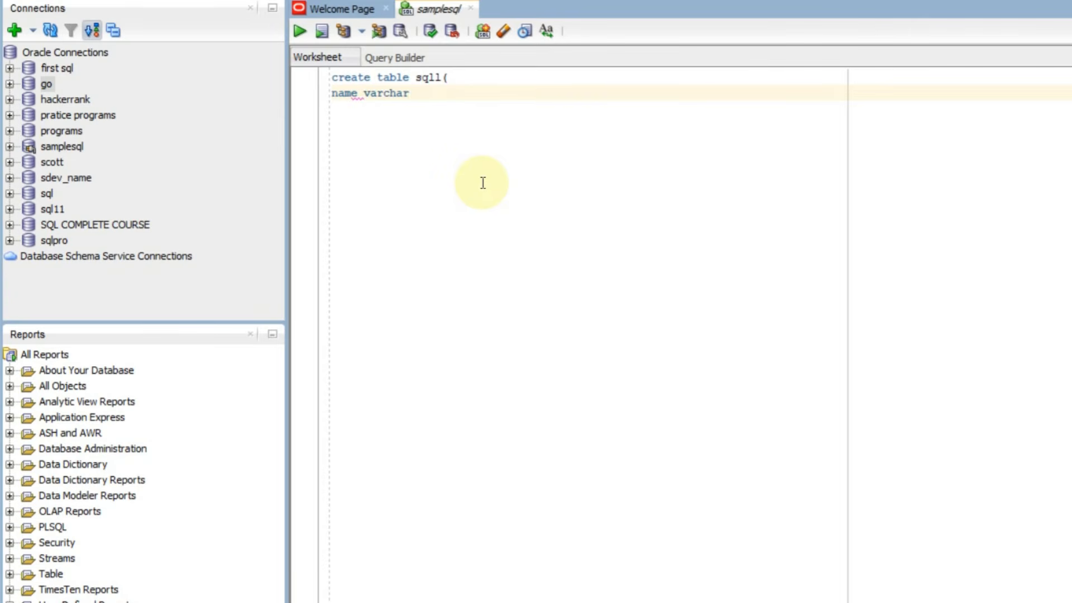
text((255))
key(Return)
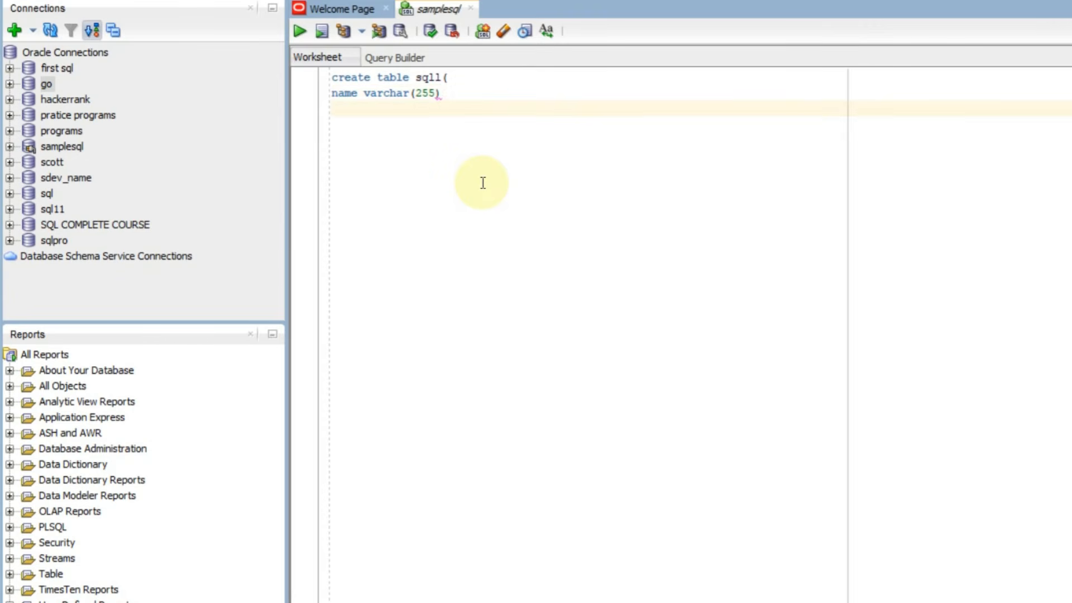
text())
key(Return)
key(Return)
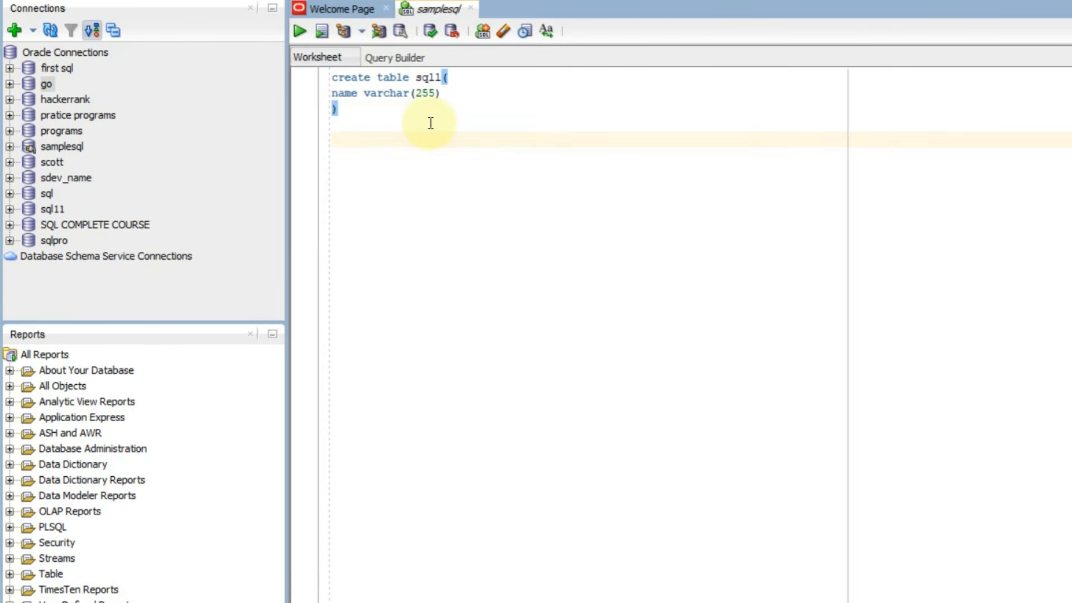
drag(428, 123, 316, 83)
click(300, 31)
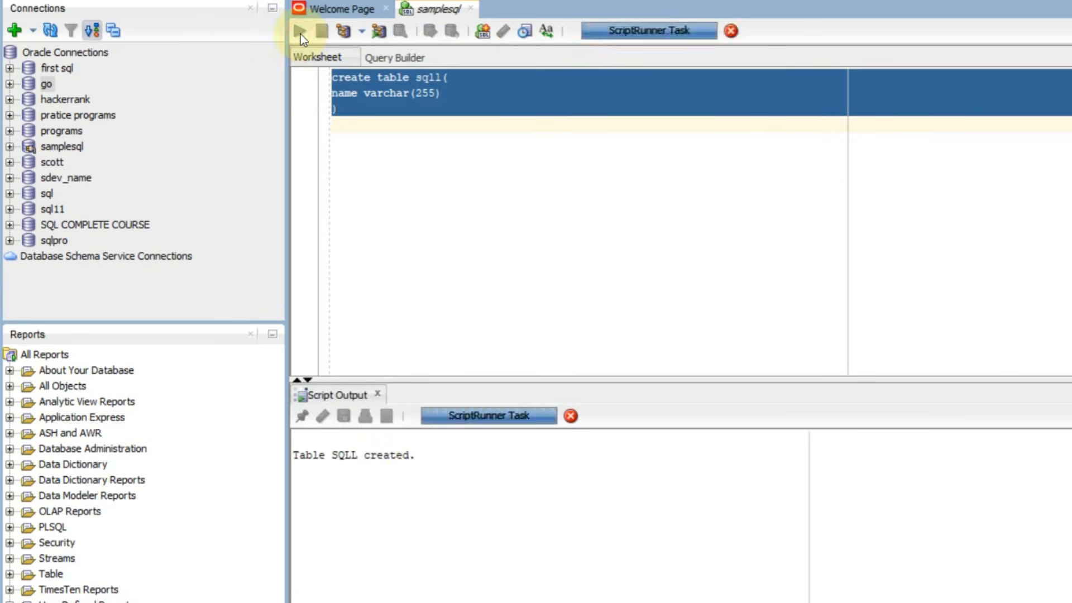
drag(421, 463, 283, 448)
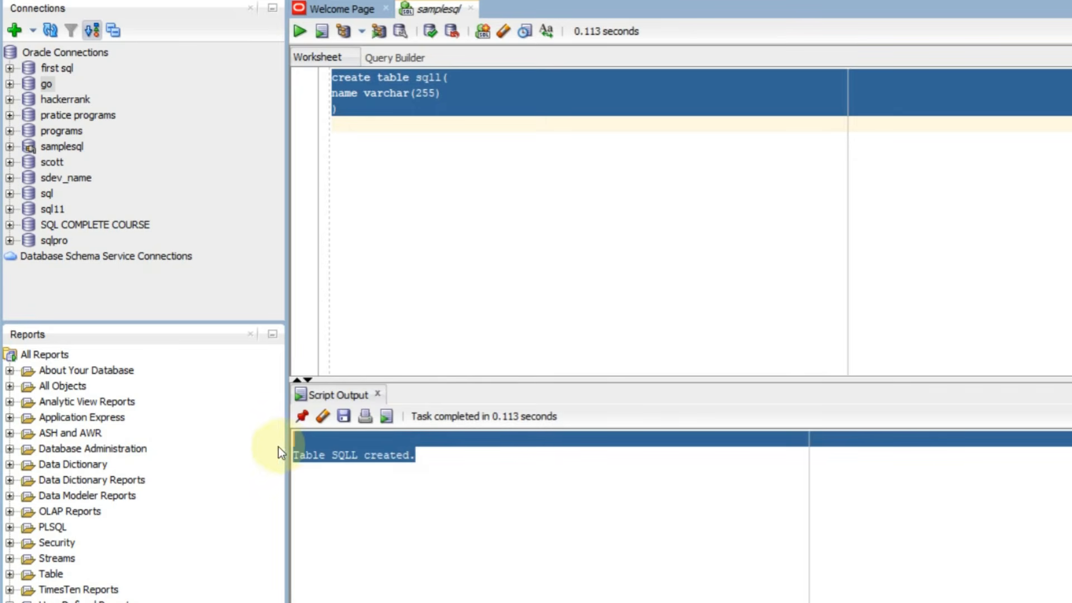
click(531, 132)
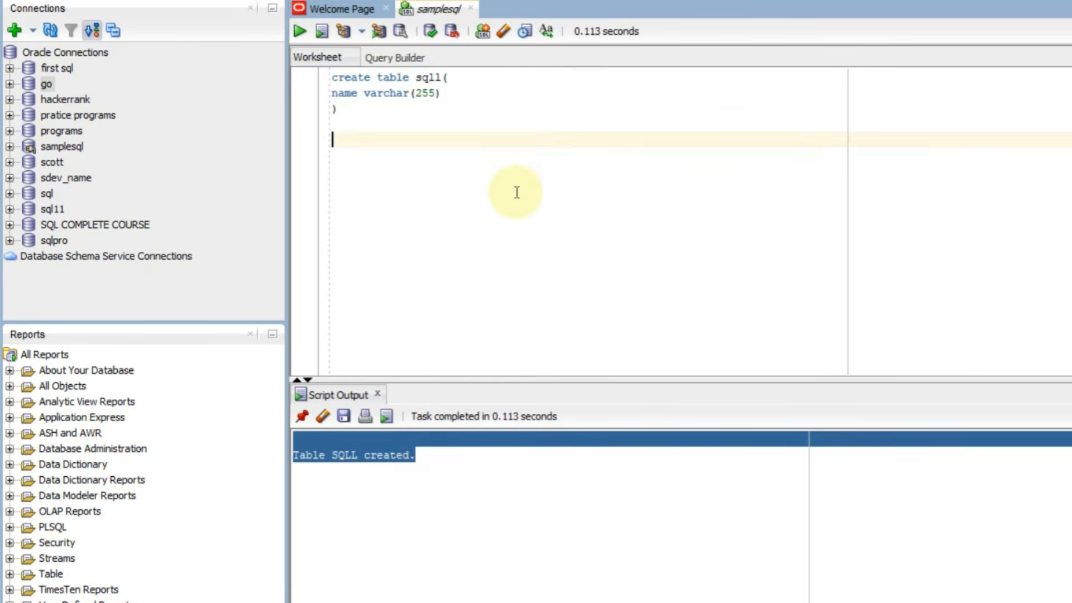
Write an insert into sqll values(...) statement holding one sample name
key(BackSpace)
key(Return)
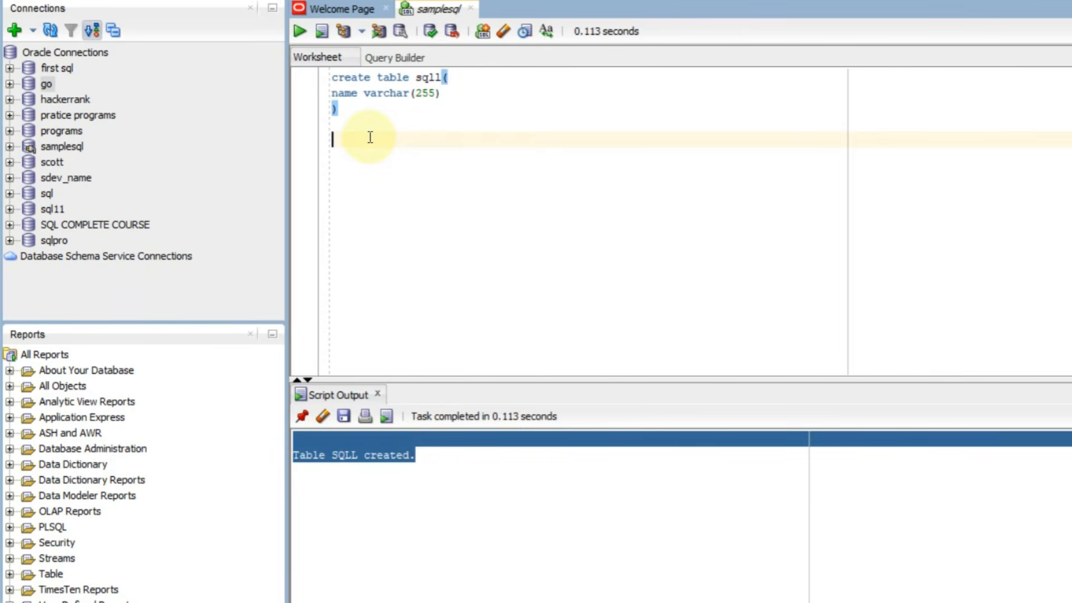
drag(370, 137, 394, 148)
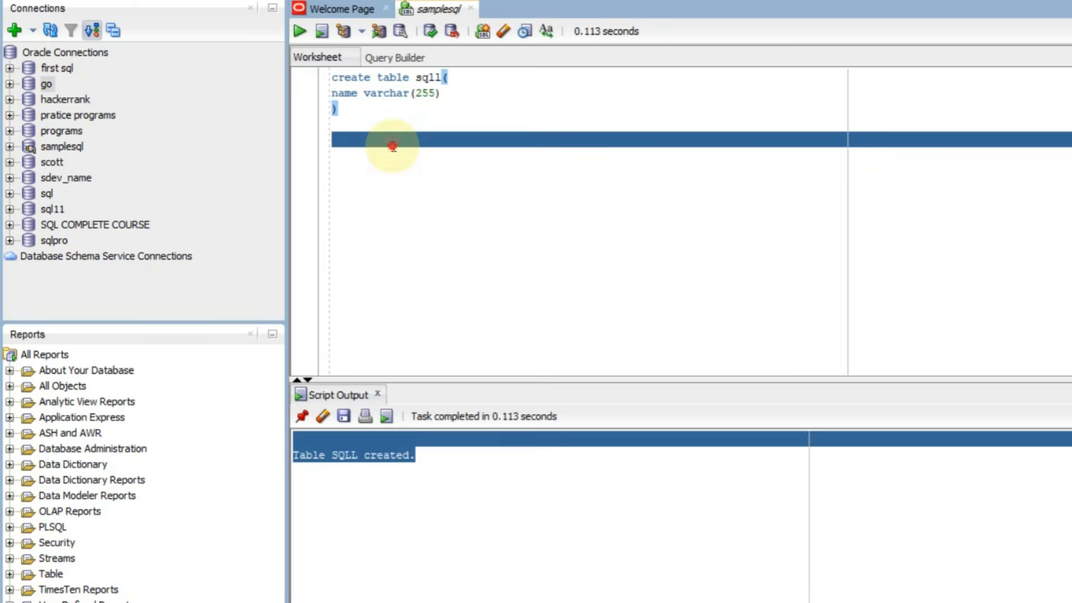
text(insert)
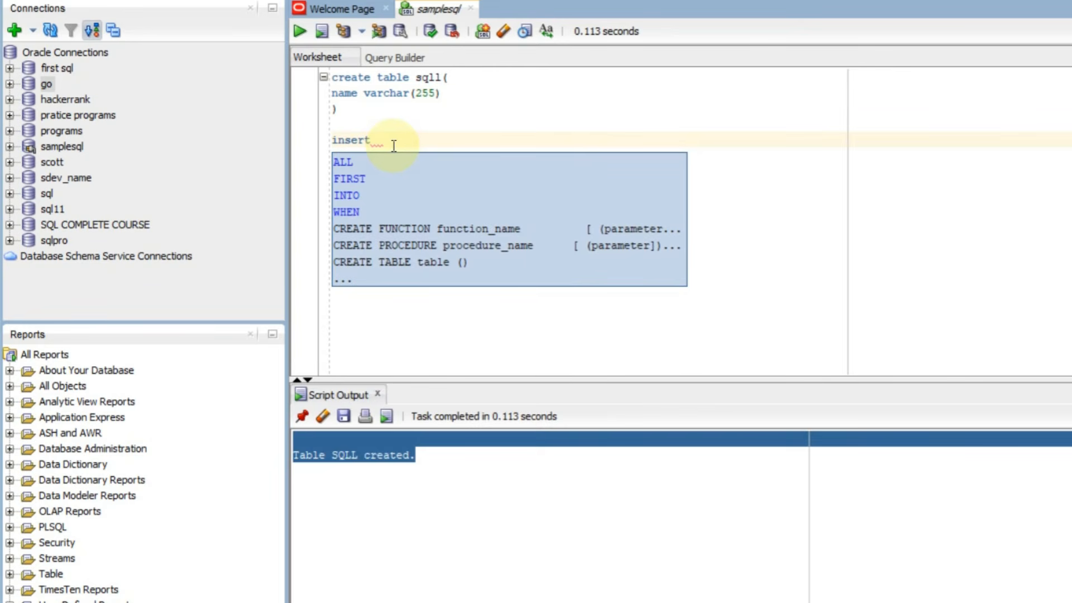
text(sq)
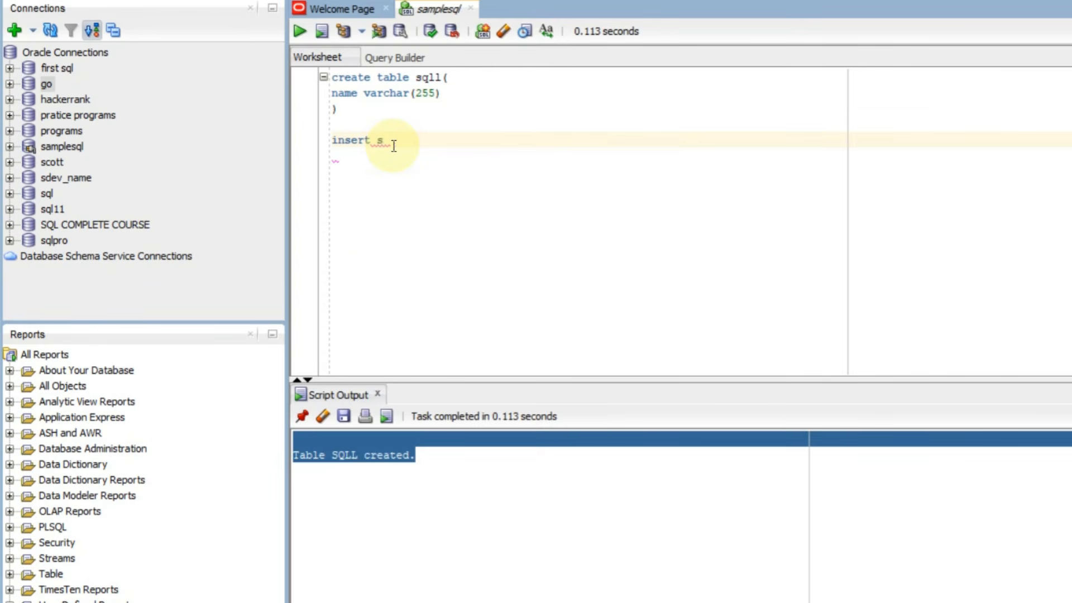
text(ll)
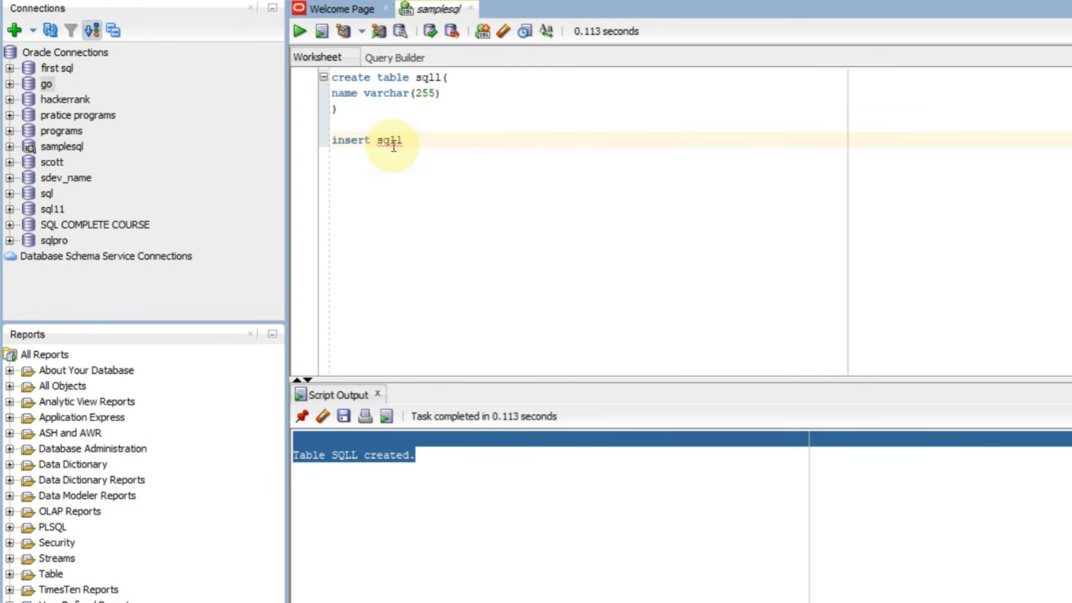
click(393, 147)
key(Left)
key(Left)
key(Left)
text(into)
key(Right)
key(Right)
key(Right)
key(Right)
key(Right)
text(values()
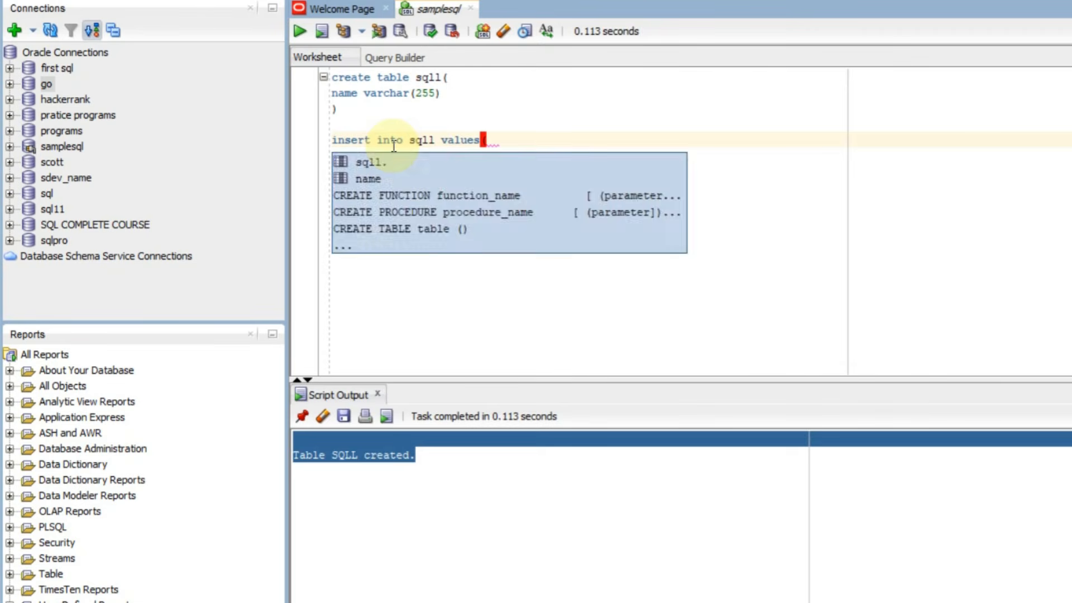
text( ')
key(BackSpace)
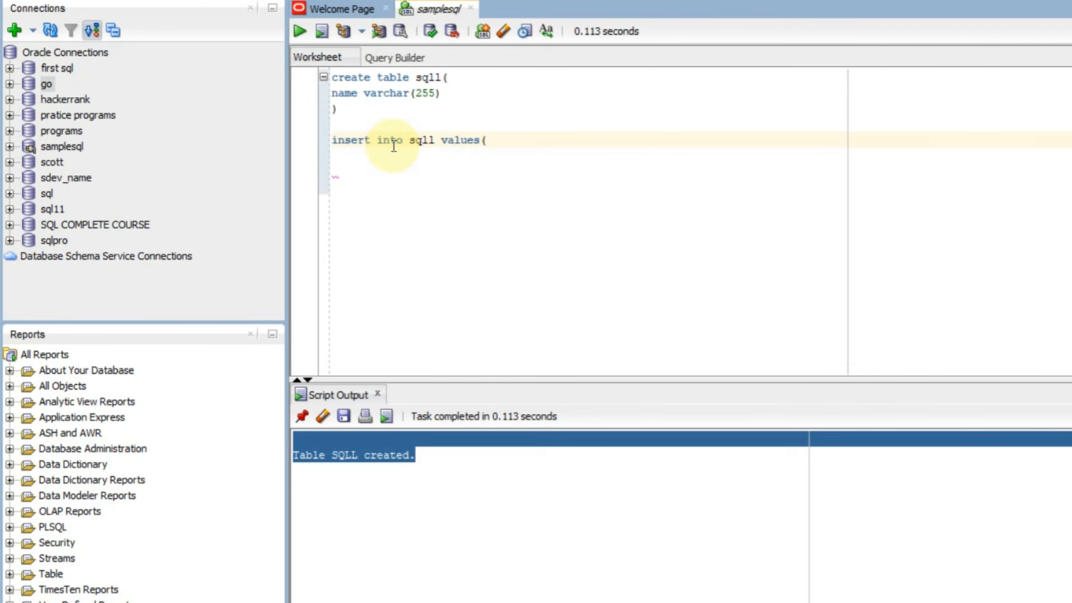
text('arun'))
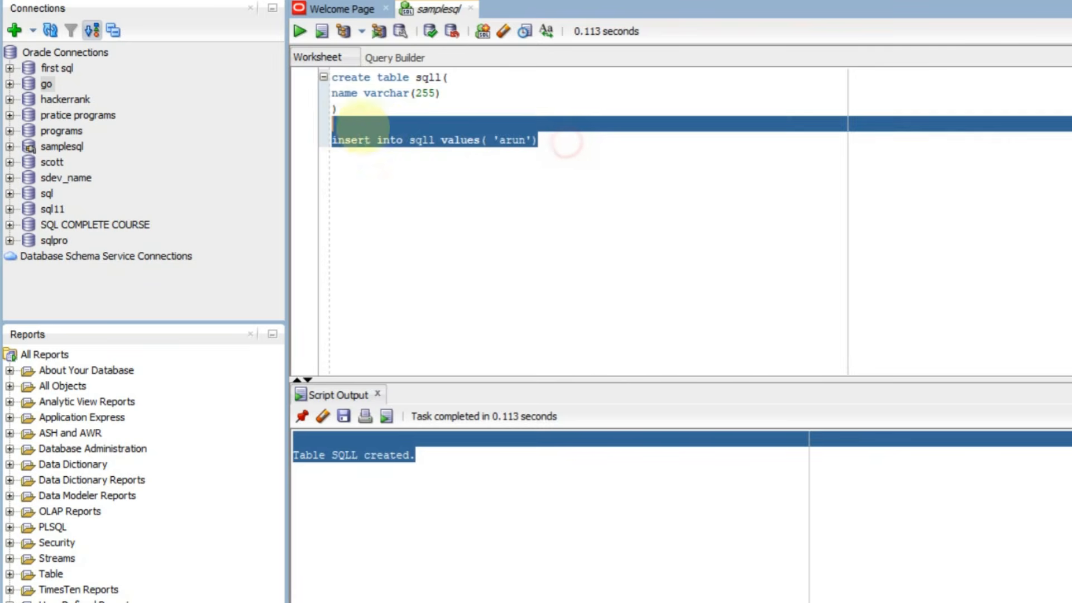
Run the insert statement and confirm '1 row inserted' in Script Output
drag(567, 139, 338, 140)
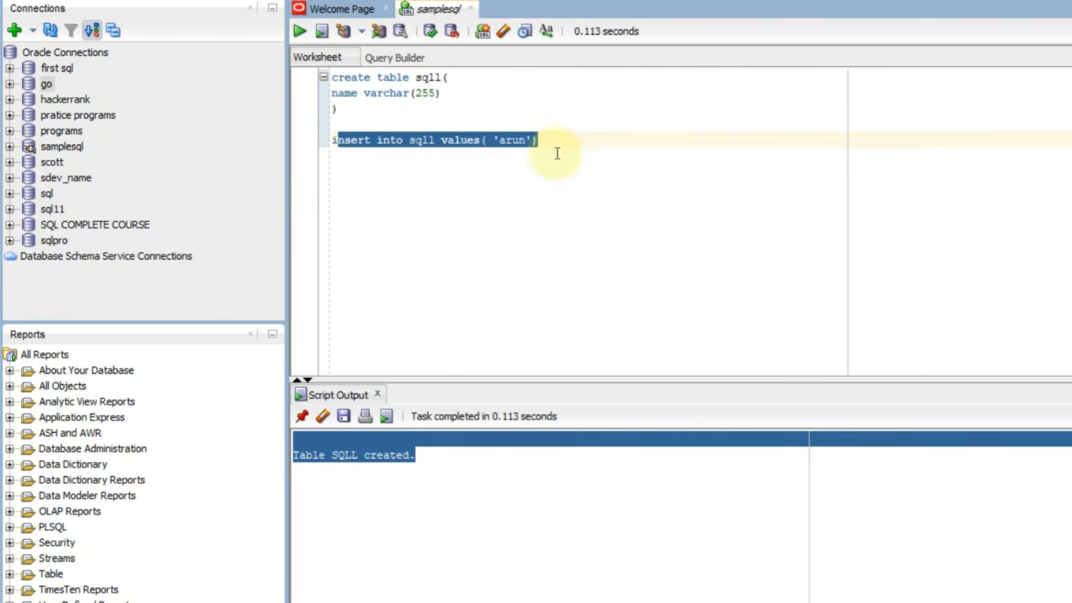
drag(557, 148, 319, 138)
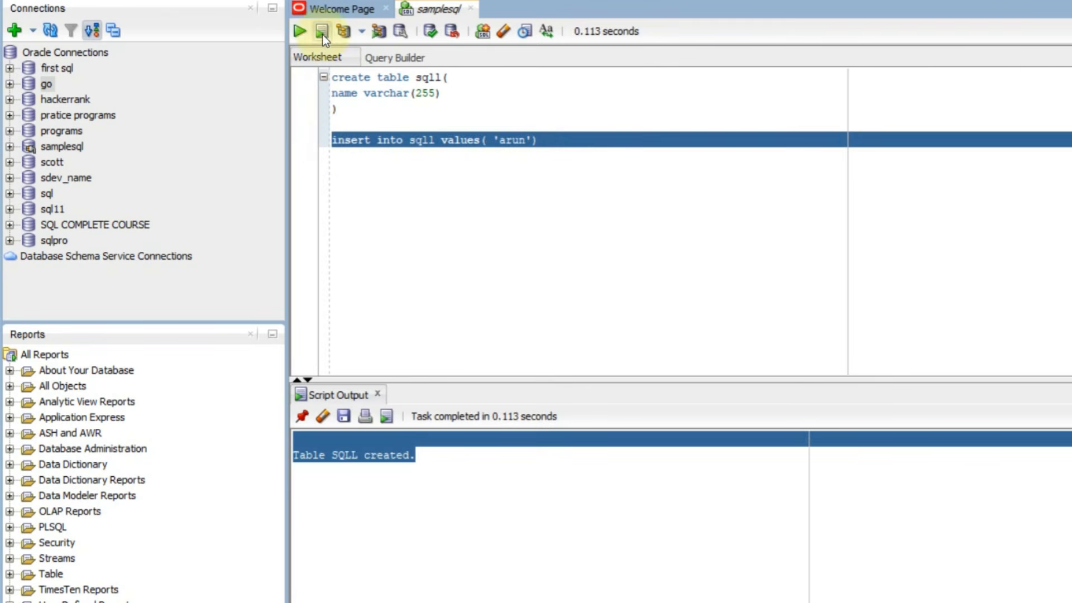
click(300, 33)
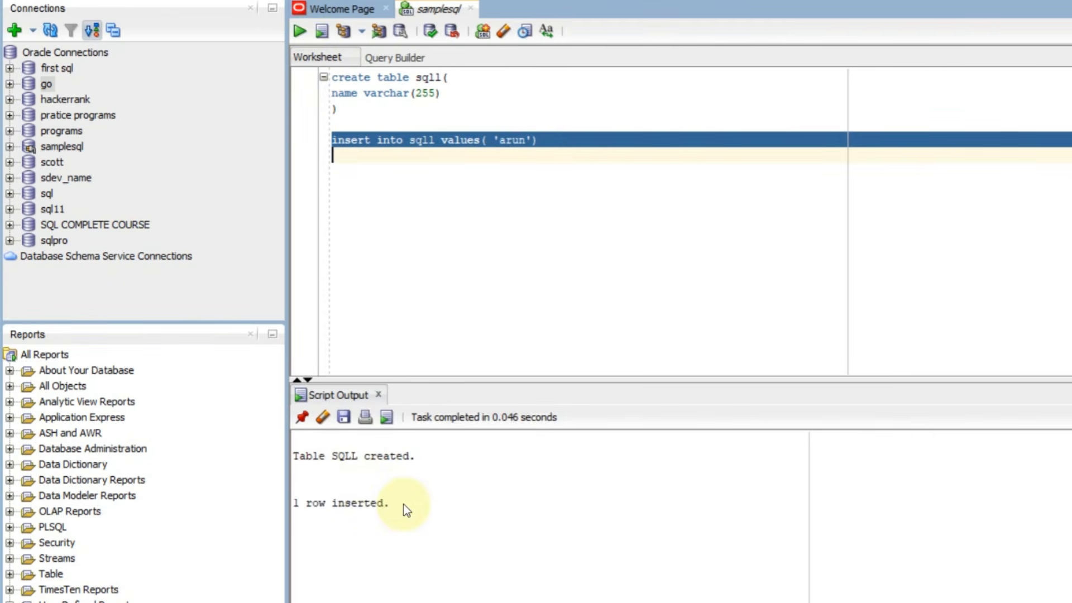
drag(404, 505, 266, 488)
click(580, 154)
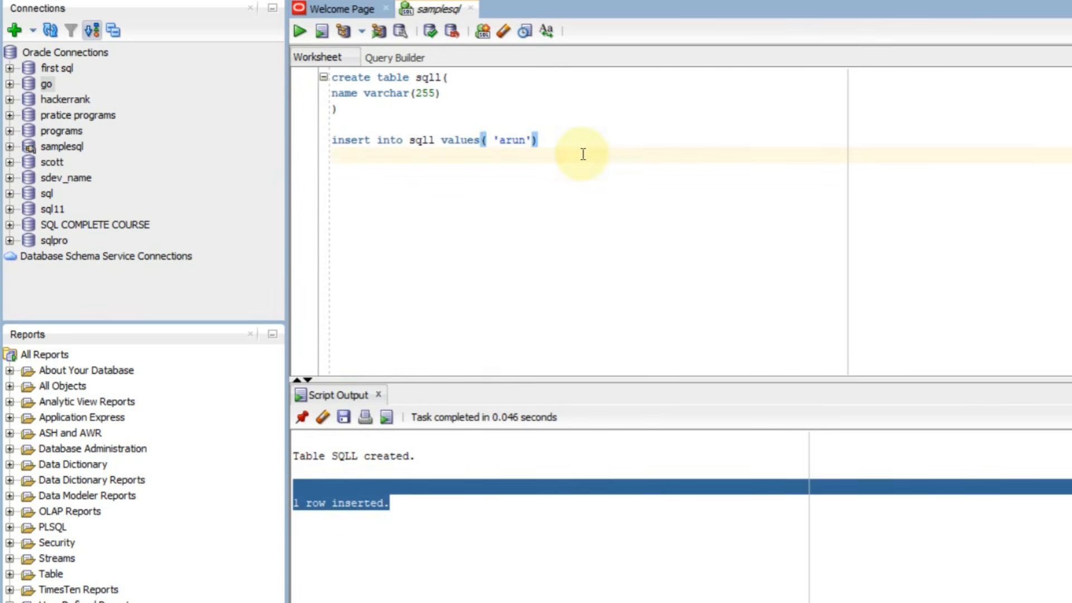
Run select * from sqll to list the single stored NAME row in Query Result
text(s)
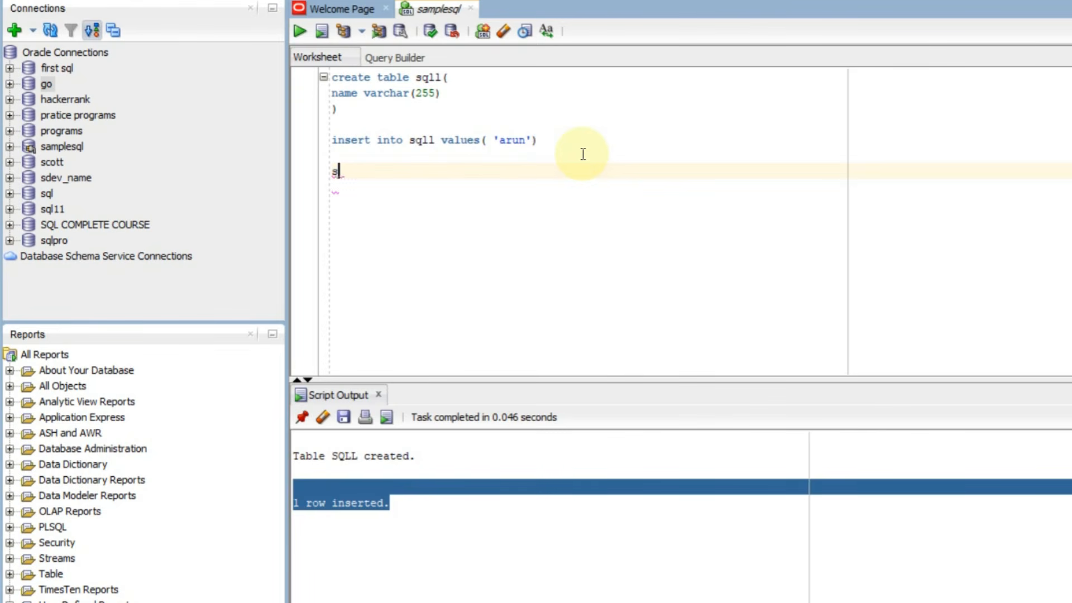
text(elect * from)
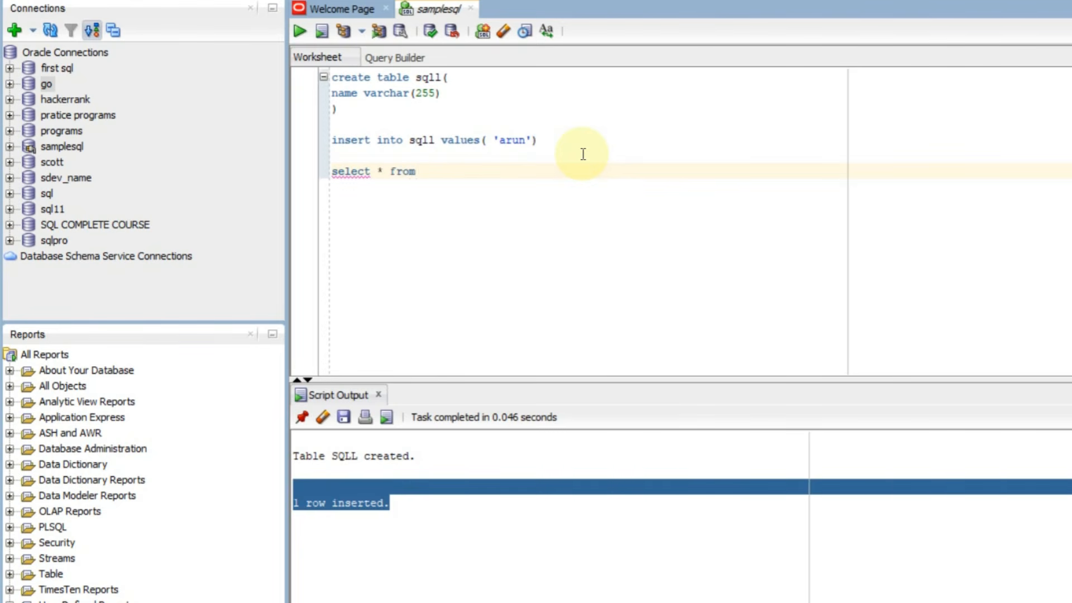
text( sqll)
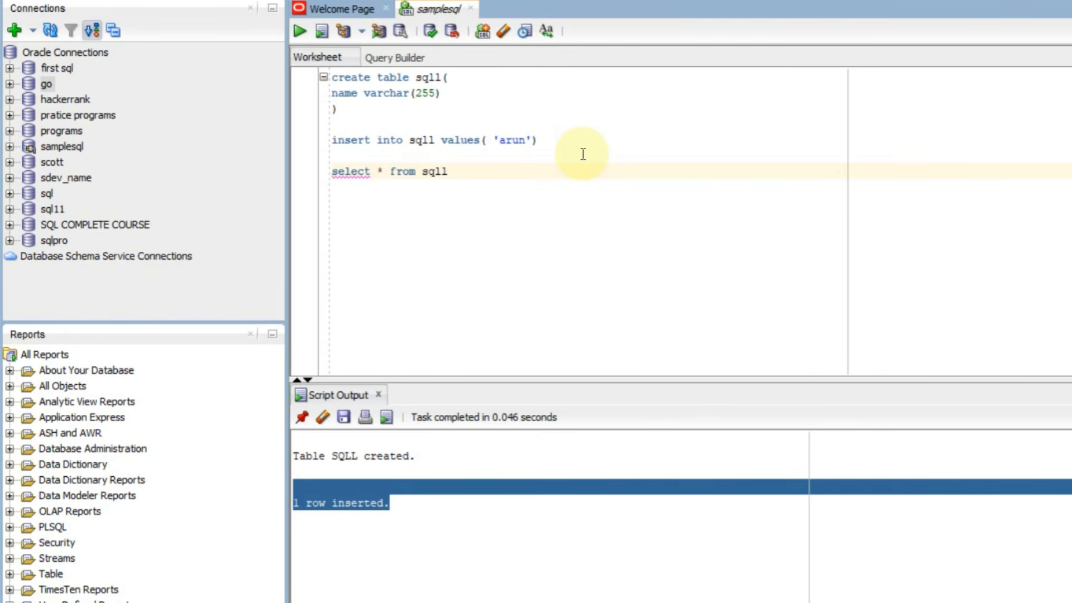
drag(480, 176, 297, 179)
click(476, 176)
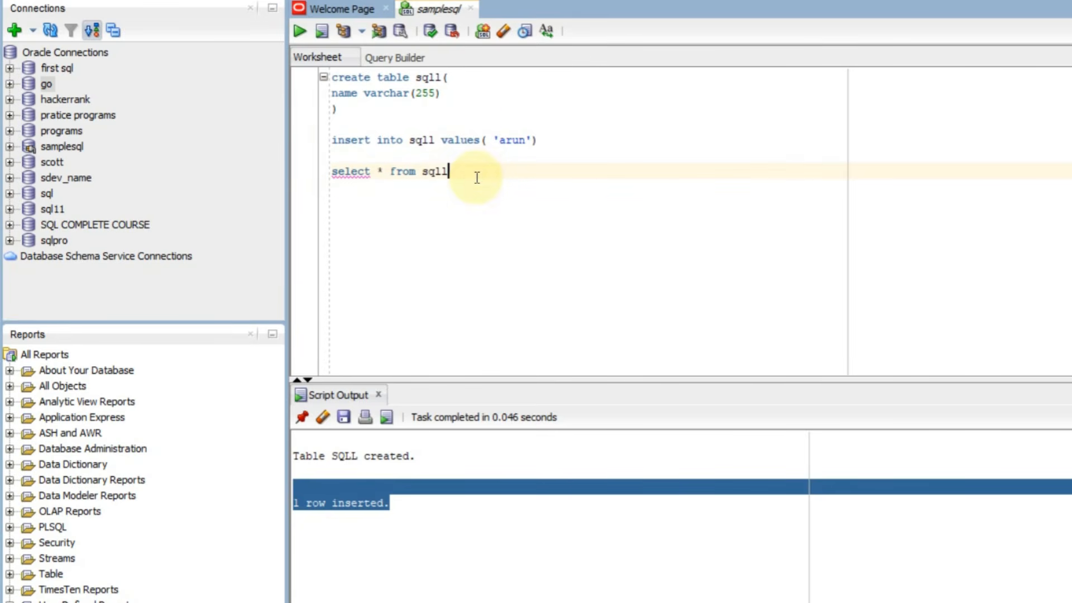
drag(477, 174, 295, 153)
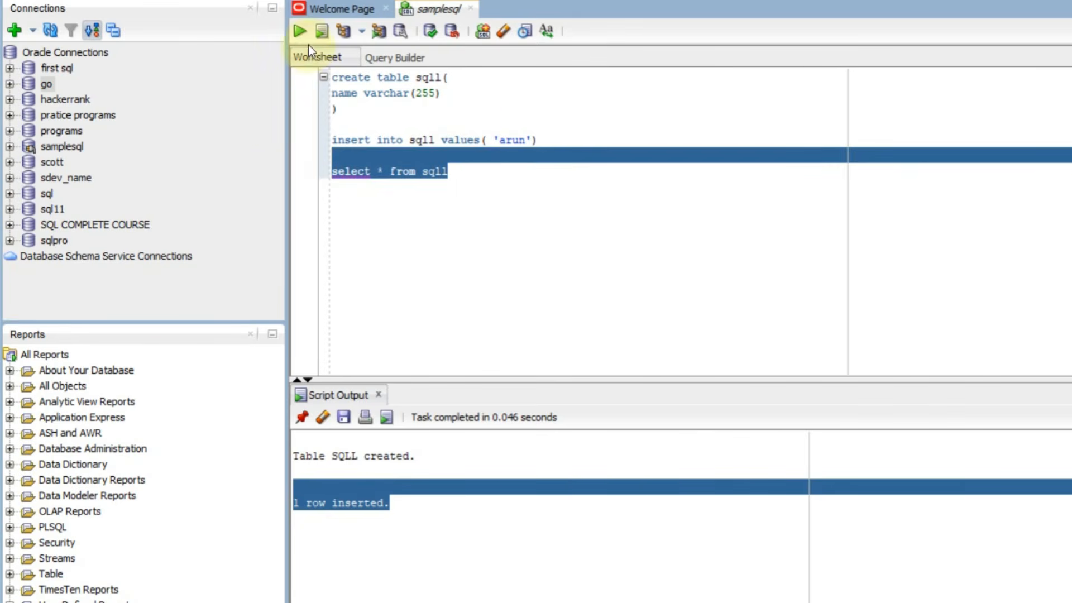
click(300, 31)
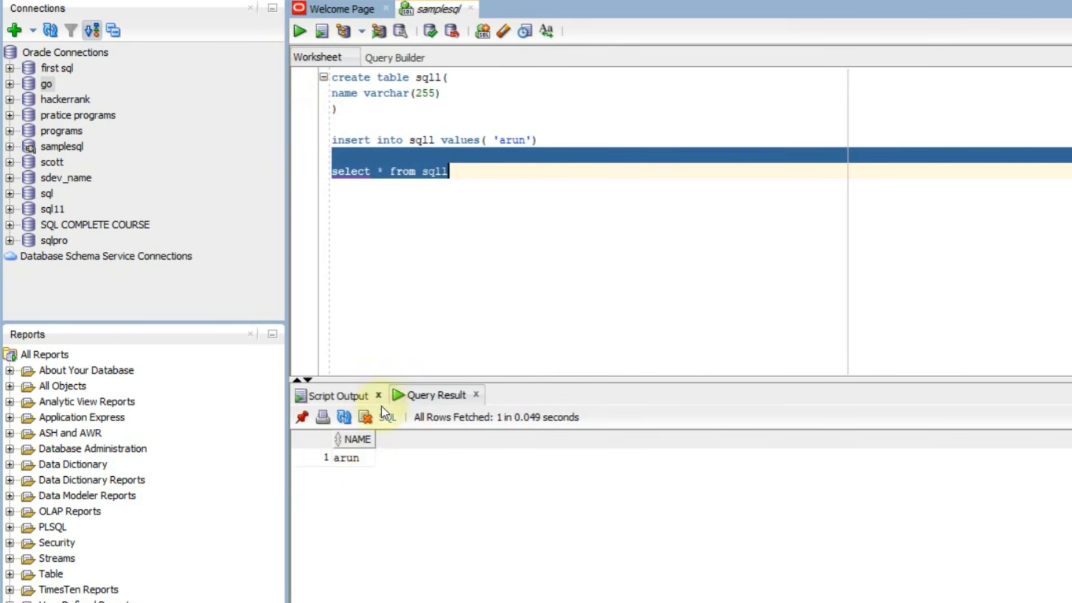
mouse_move(351, 440)
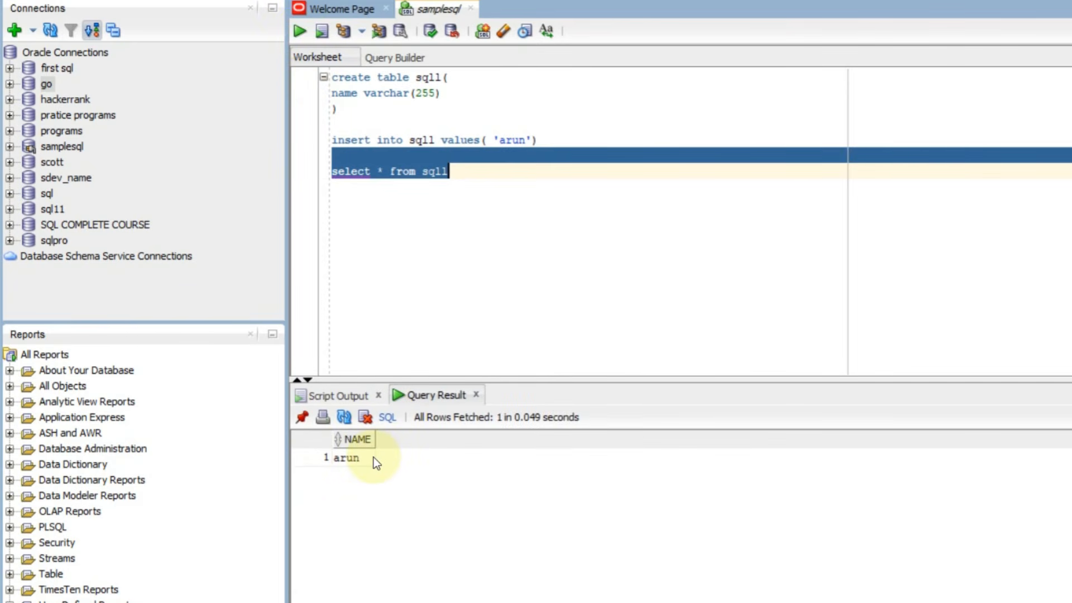